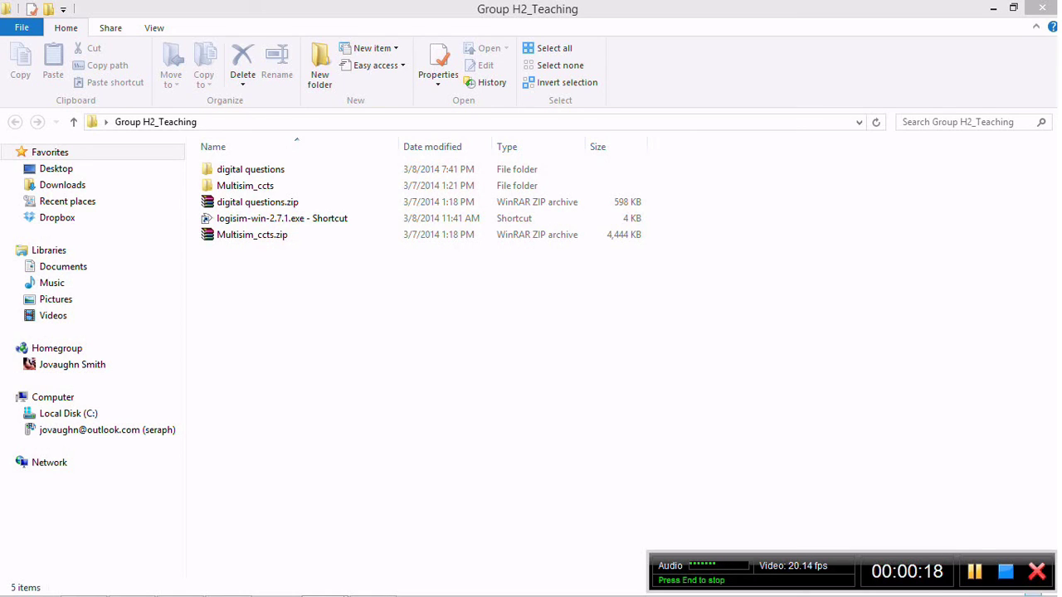
# Select the logisim-win-2.7.1.exe shortcut in the Group H2_Teaching folder
pyautogui.click(309, 223)
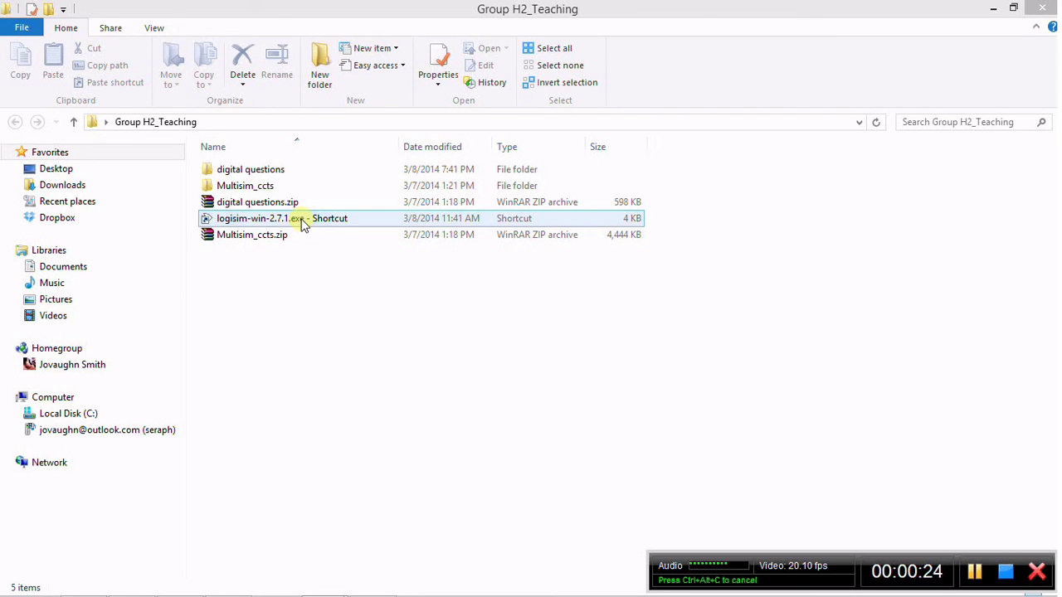
# Launch Logisim from the shortcut, opening an Untitled project with an empty main circuit
pyautogui.click(303, 226)
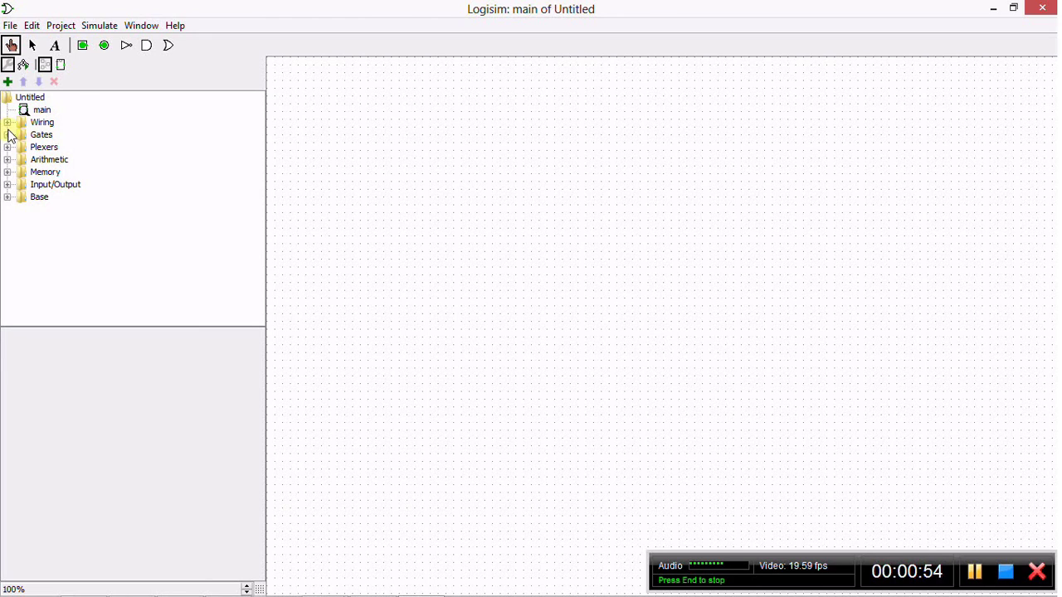
pyautogui.click(7, 135)
pyautogui.click(8, 136)
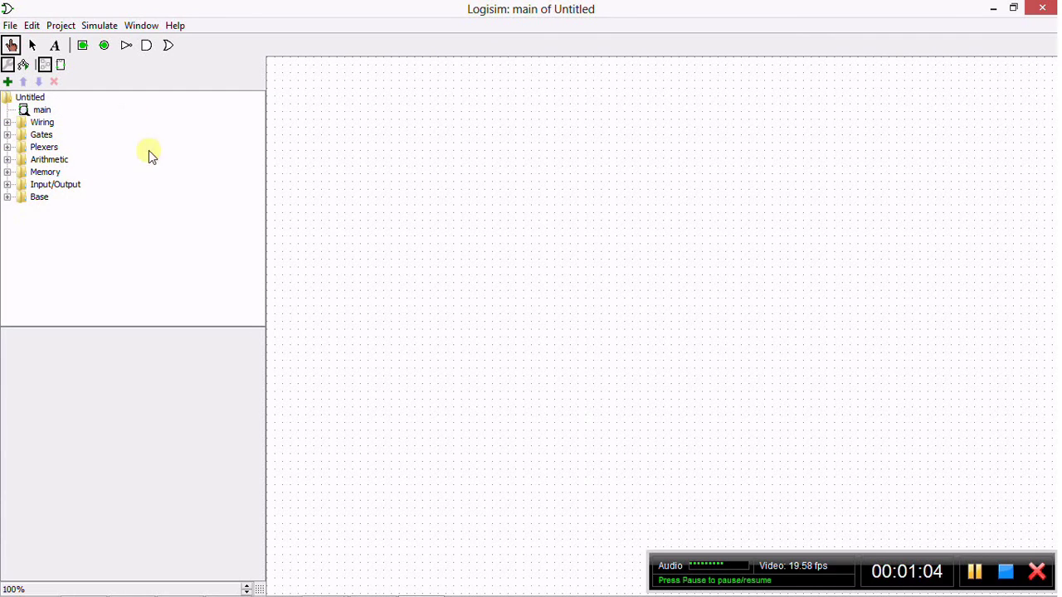
# Drop a NOT Gate from the Gates category onto the main circuit canvas
pyautogui.click(8, 135)
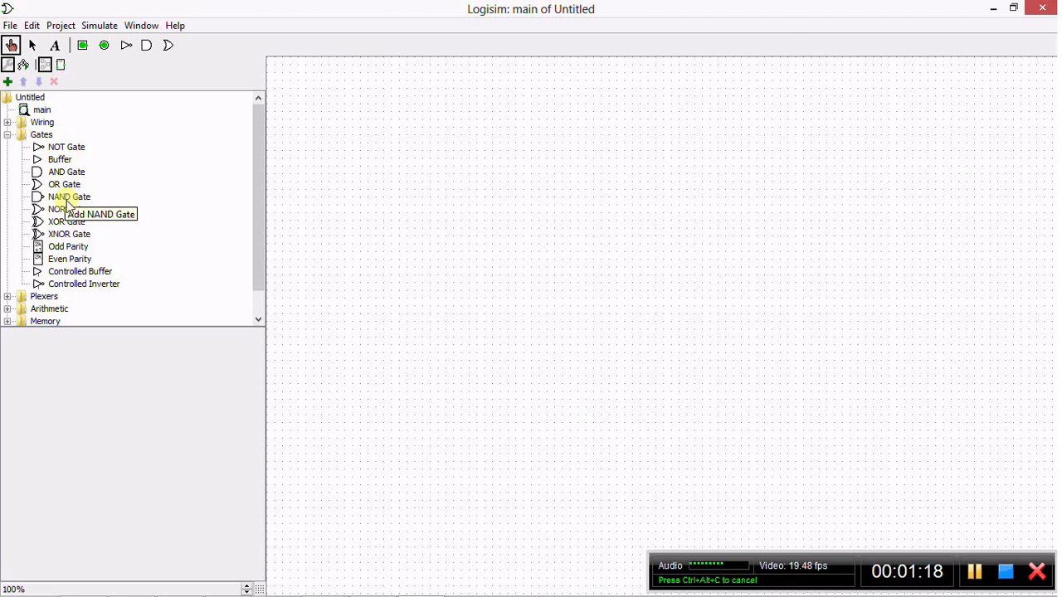
pyautogui.click(70, 150)
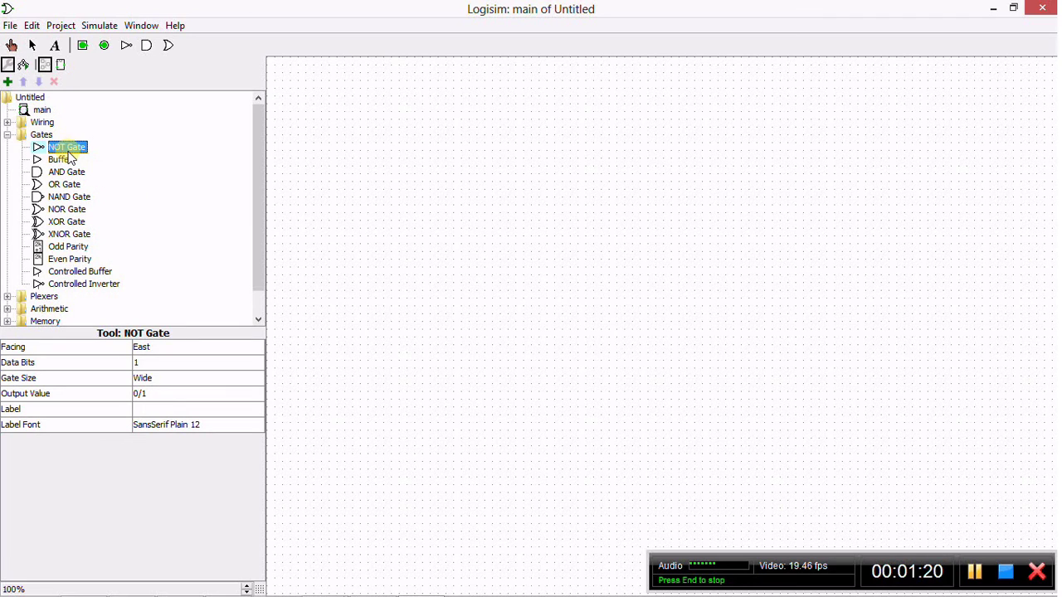
pyautogui.click(633, 181)
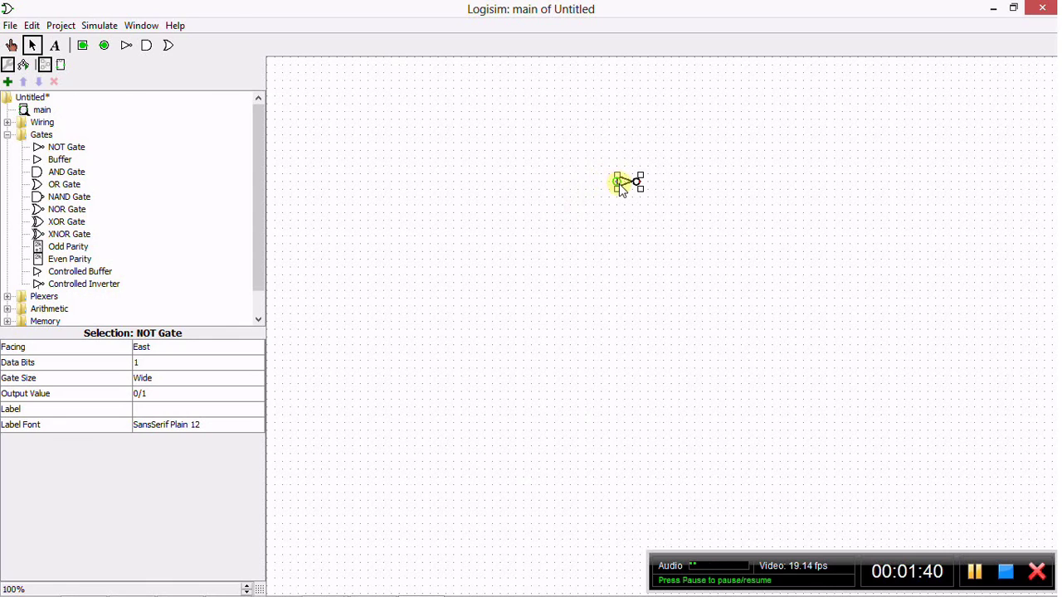
# Draw a wire left from the NOT gate's input and one right from its output
pyautogui.moveTo(616, 182); pyautogui.dragTo(541, 182)
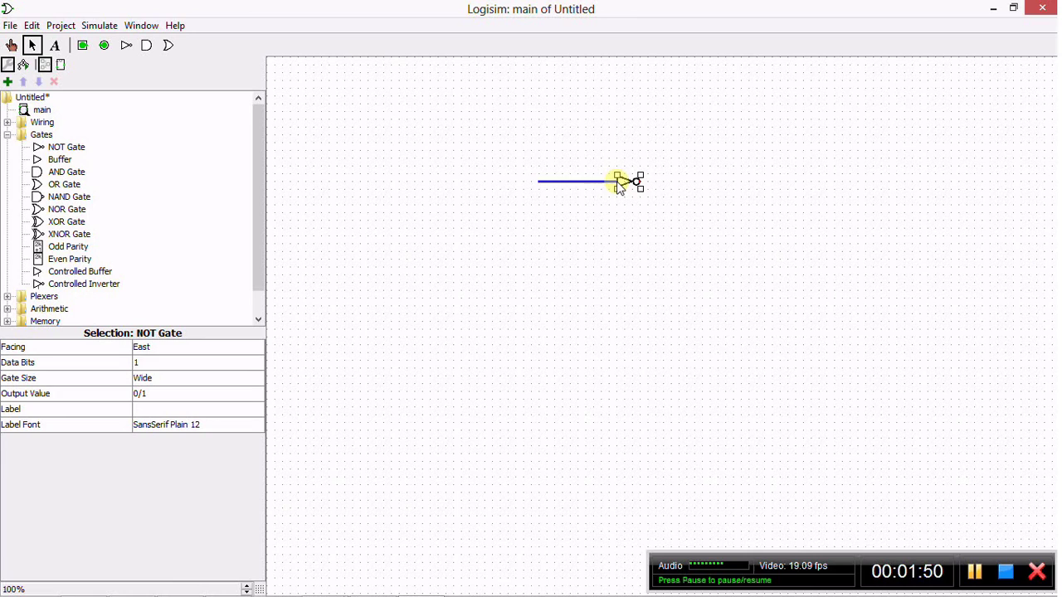
pyautogui.moveTo(617, 186); pyautogui.dragTo(541, 182)
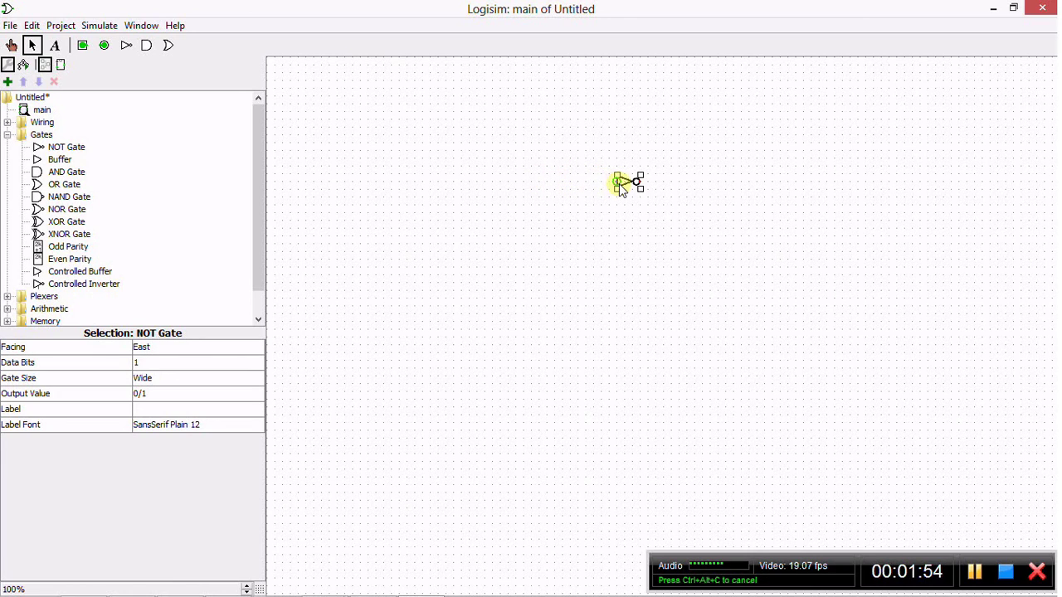
pyautogui.moveTo(618, 182); pyautogui.dragTo(531, 183)
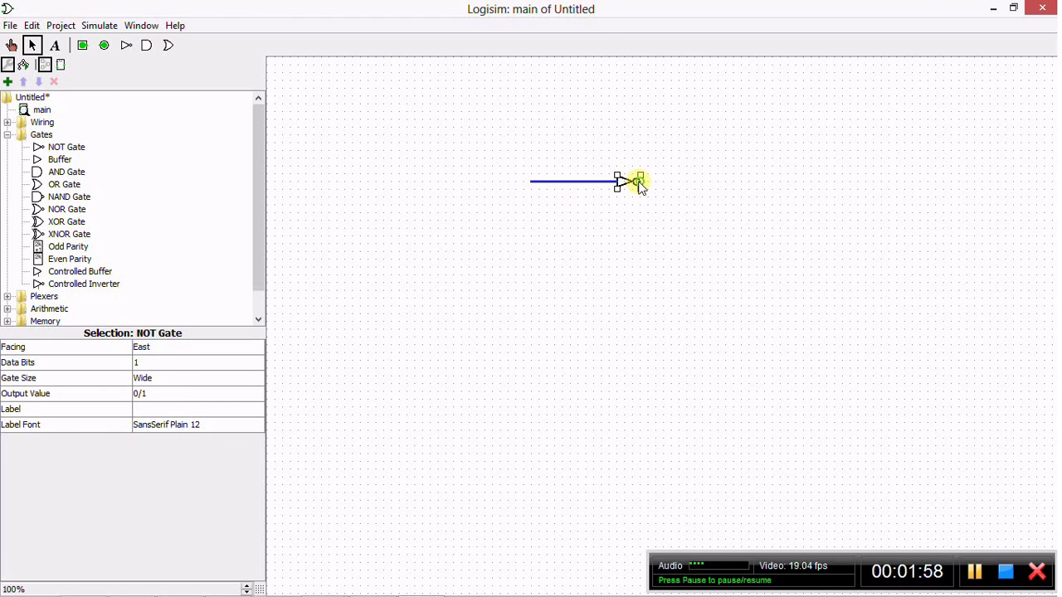
pyautogui.moveTo(637, 181); pyautogui.dragTo(719, 182)
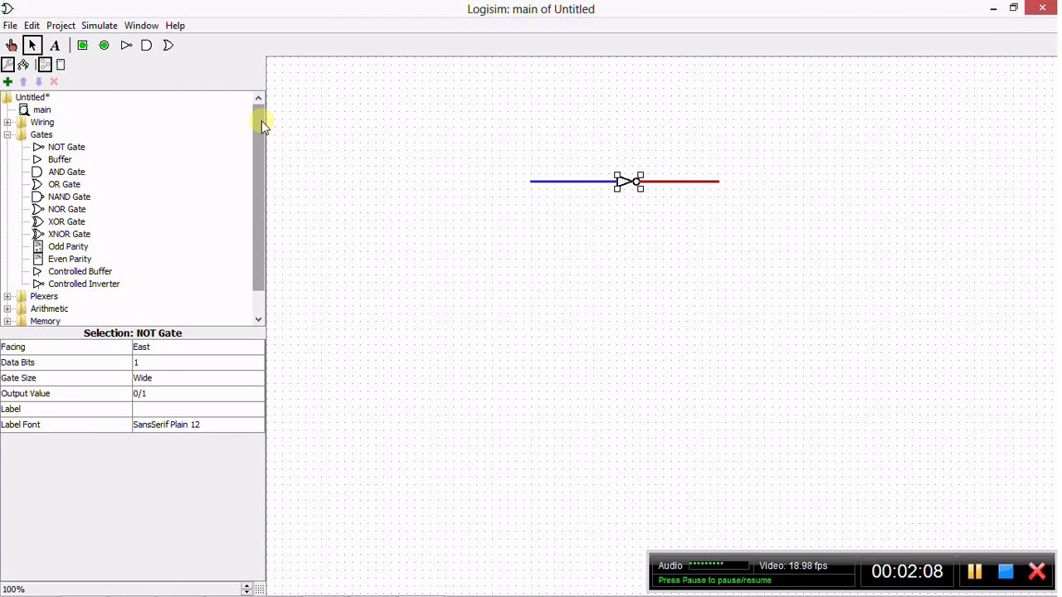
# Place an input pin at the left wire's end and an output pin at the right wire's end
pyautogui.click(83, 47)
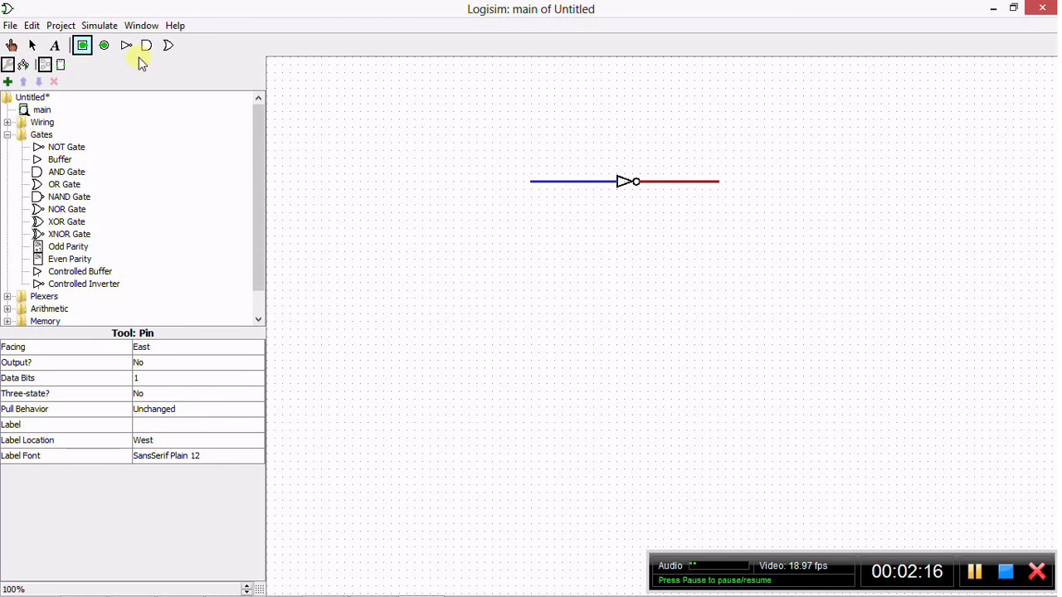
pyautogui.click(531, 181)
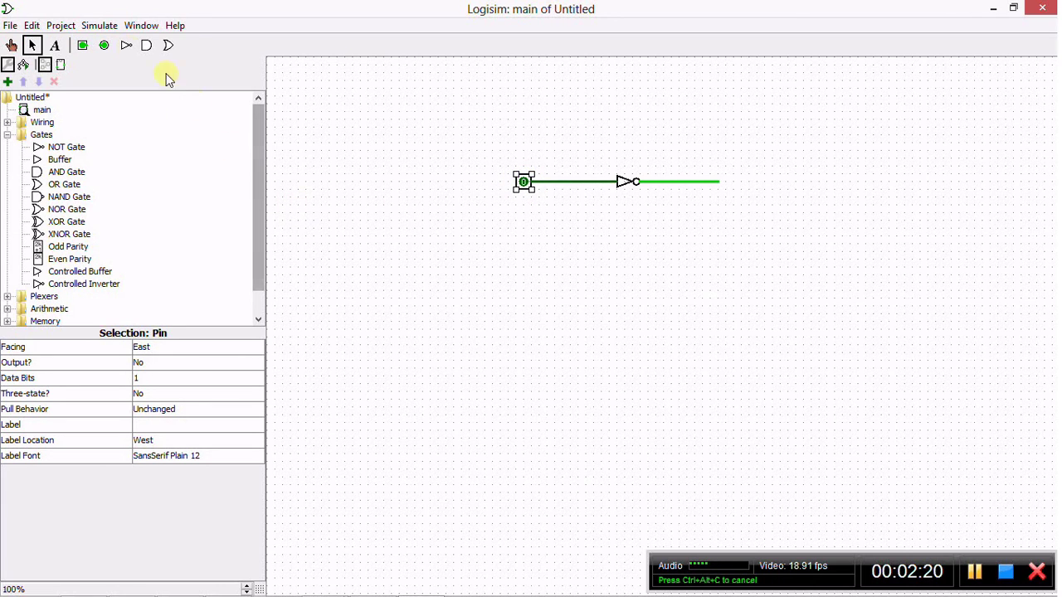
pyautogui.click(104, 46)
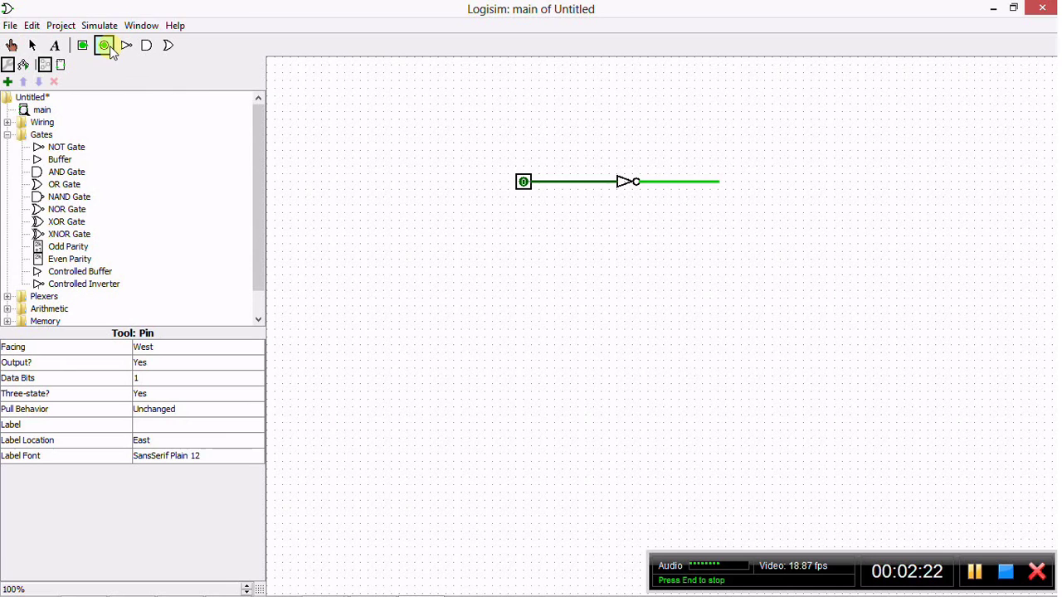
pyautogui.click(719, 181)
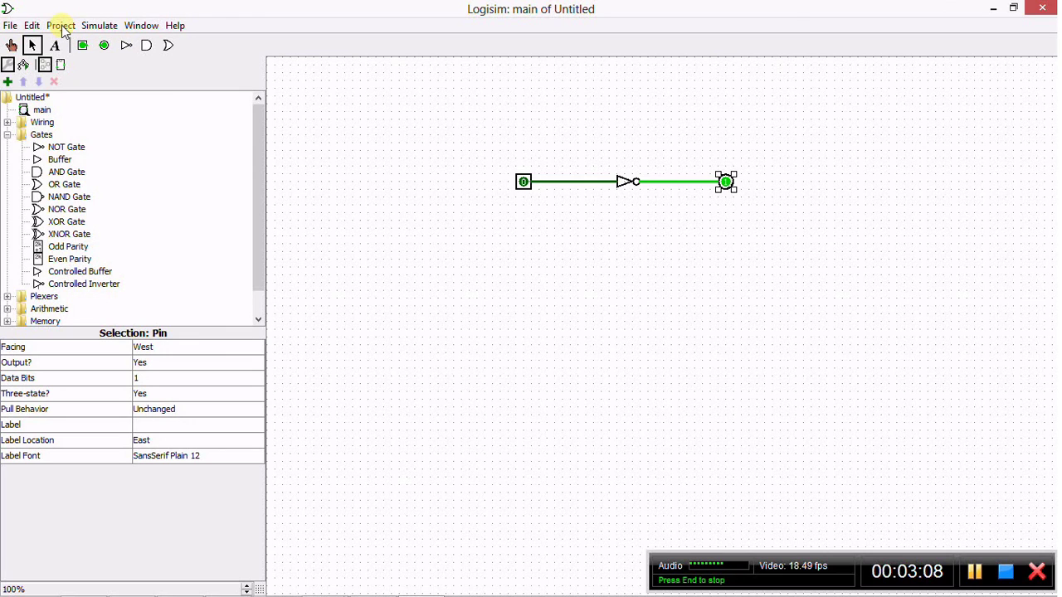
pyautogui.click(62, 26)
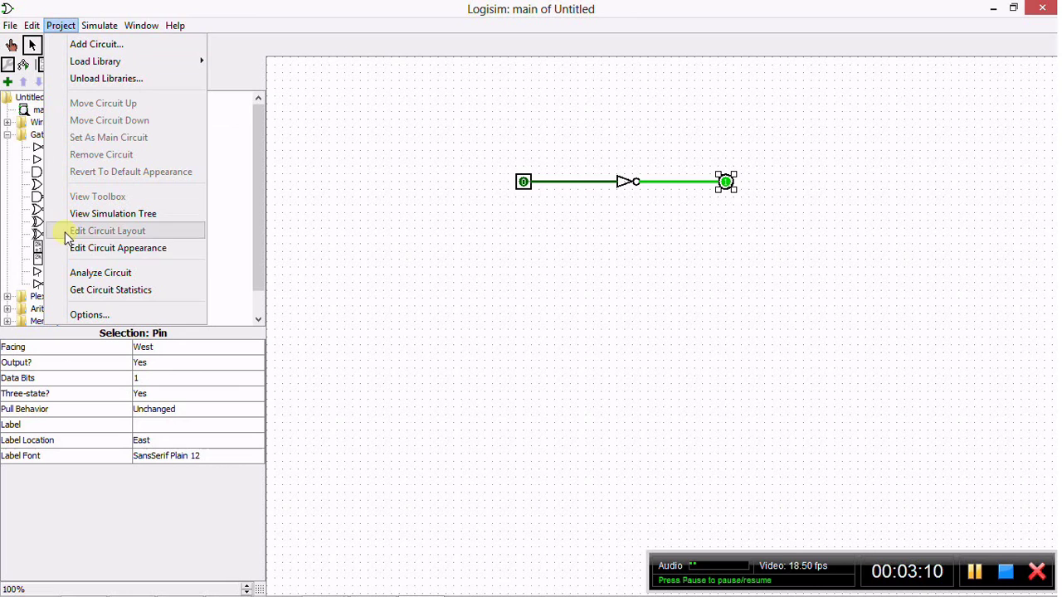
pyautogui.click(74, 276)
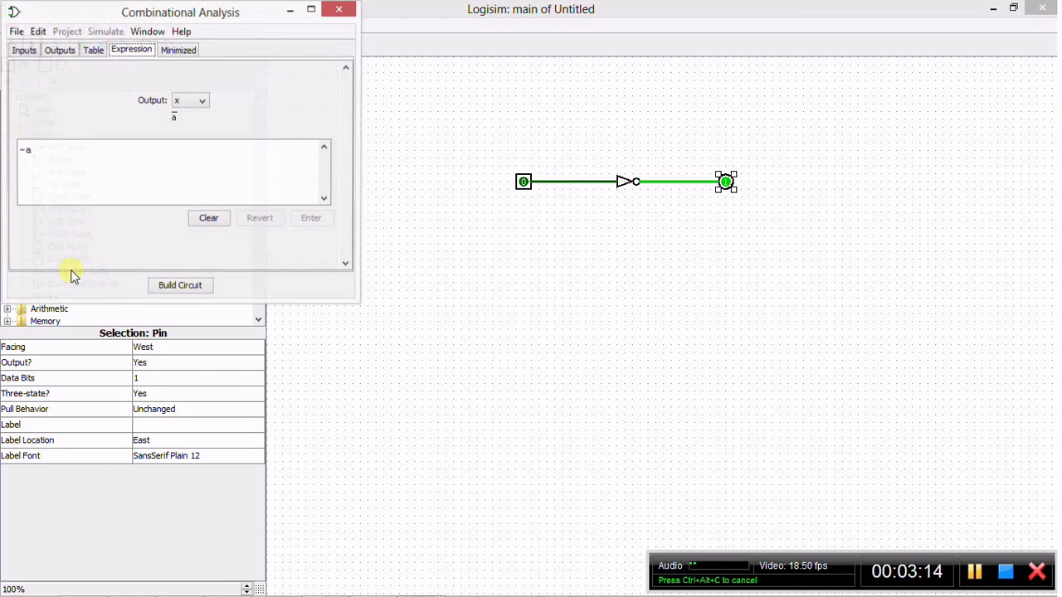
pyautogui.moveTo(176, 15); pyautogui.dragTo(502, 269)
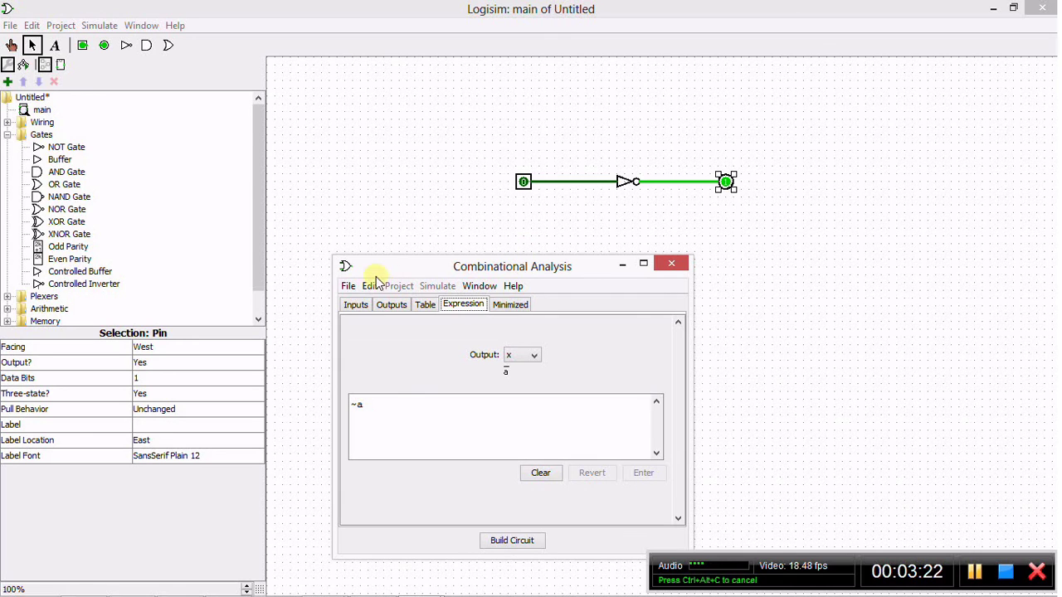
pyautogui.click(356, 305)
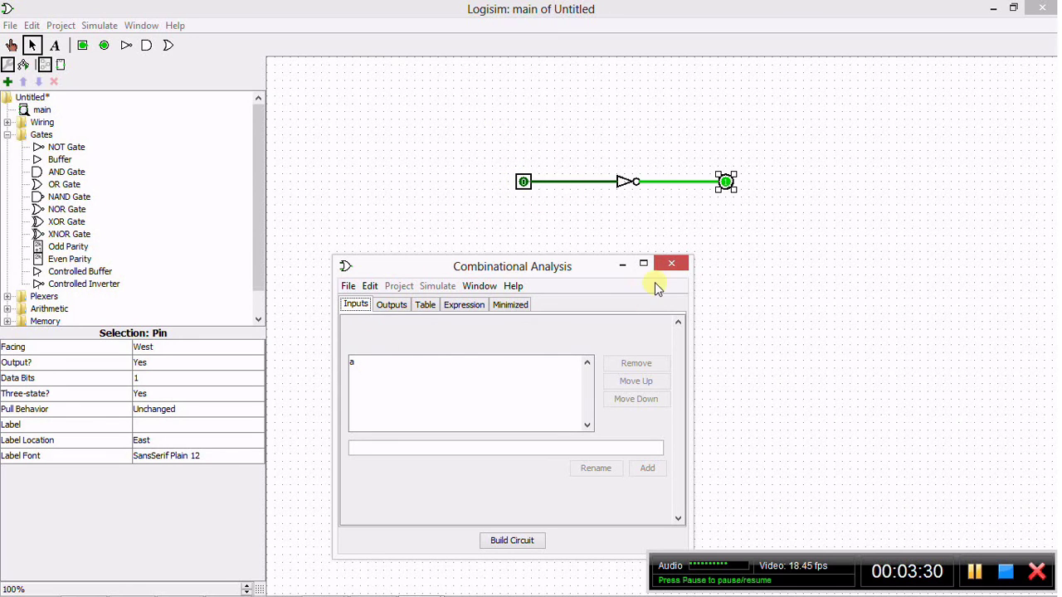
pyautogui.click(404, 307)
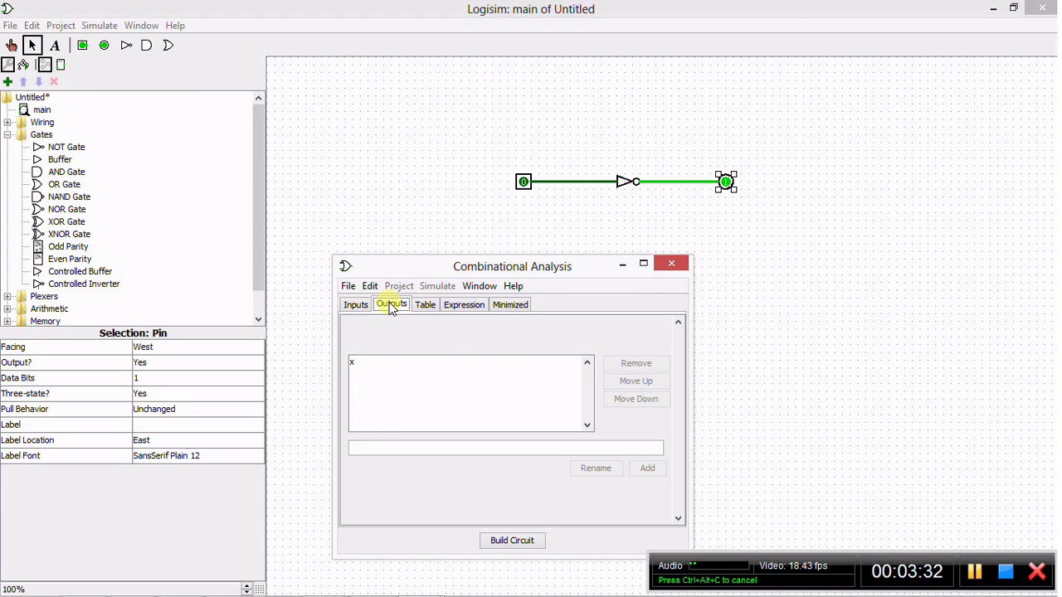
pyautogui.click(425, 308)
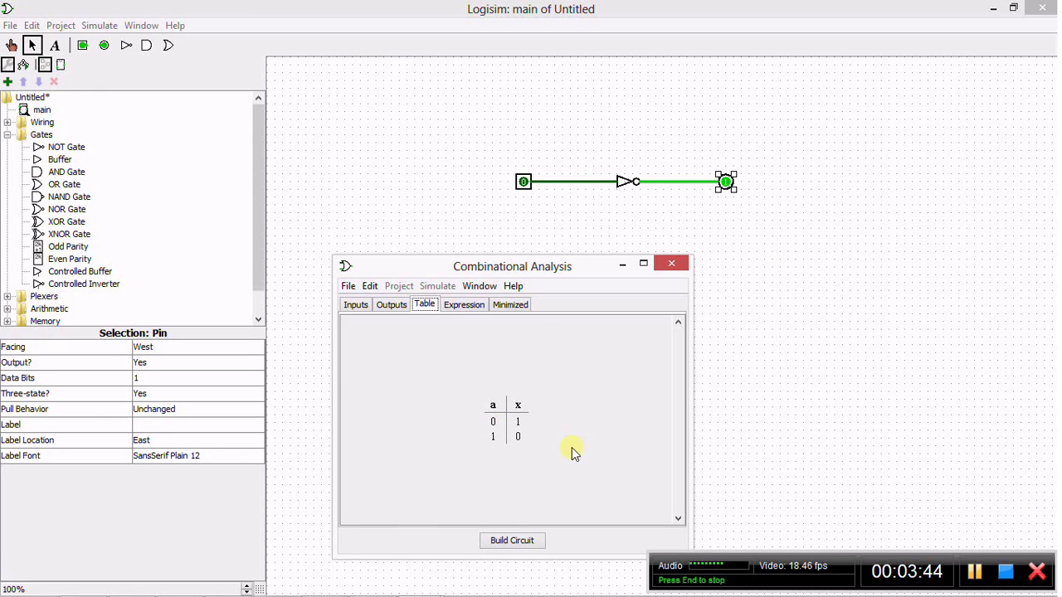
pyautogui.click(466, 308)
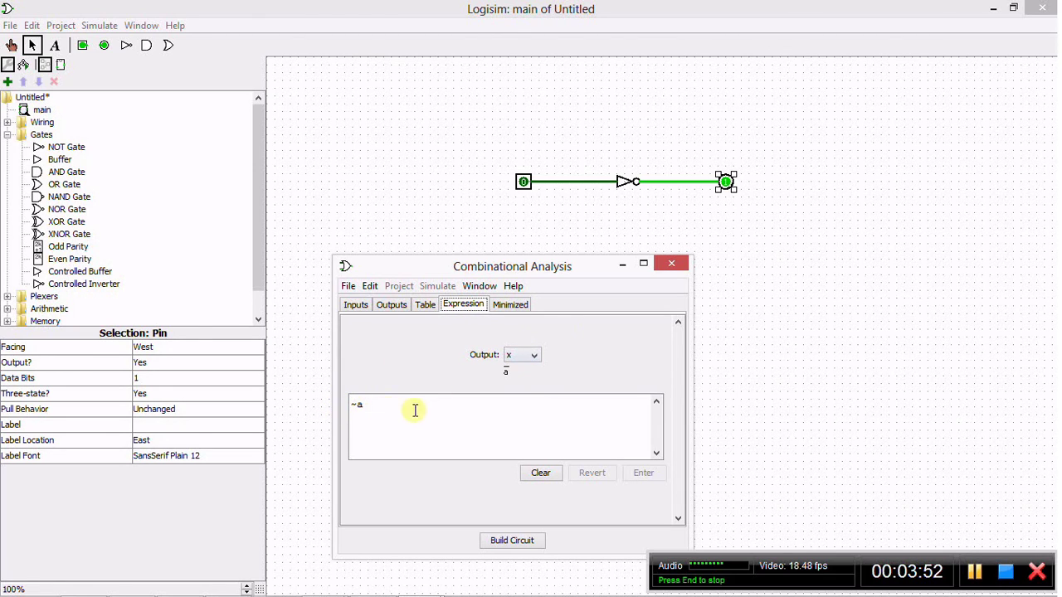
pyautogui.click(504, 305)
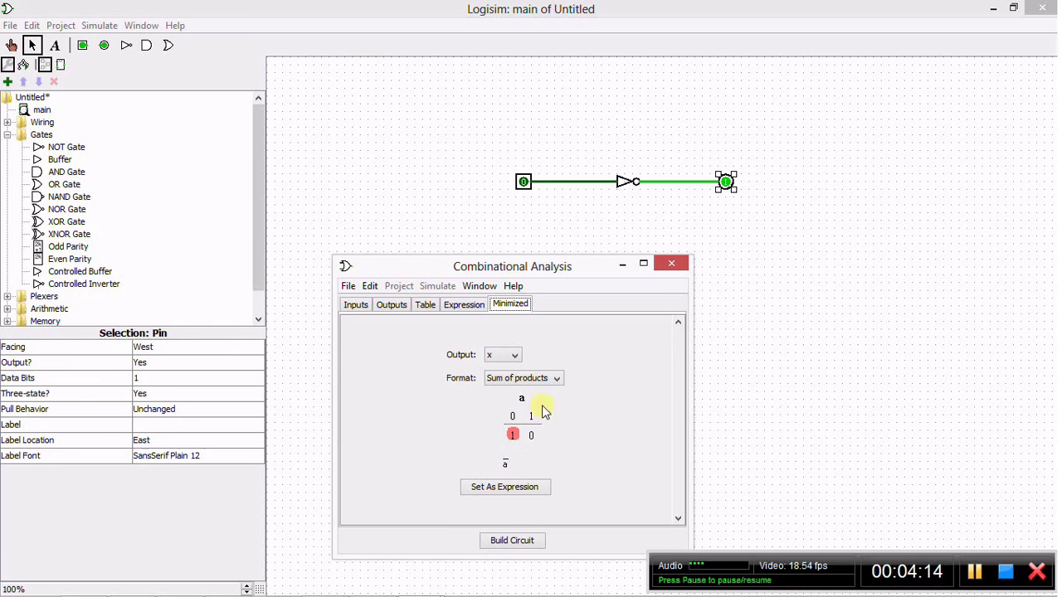
# Close Combinational Analysis and delete the entire inverter circuit
pyautogui.click(672, 263)
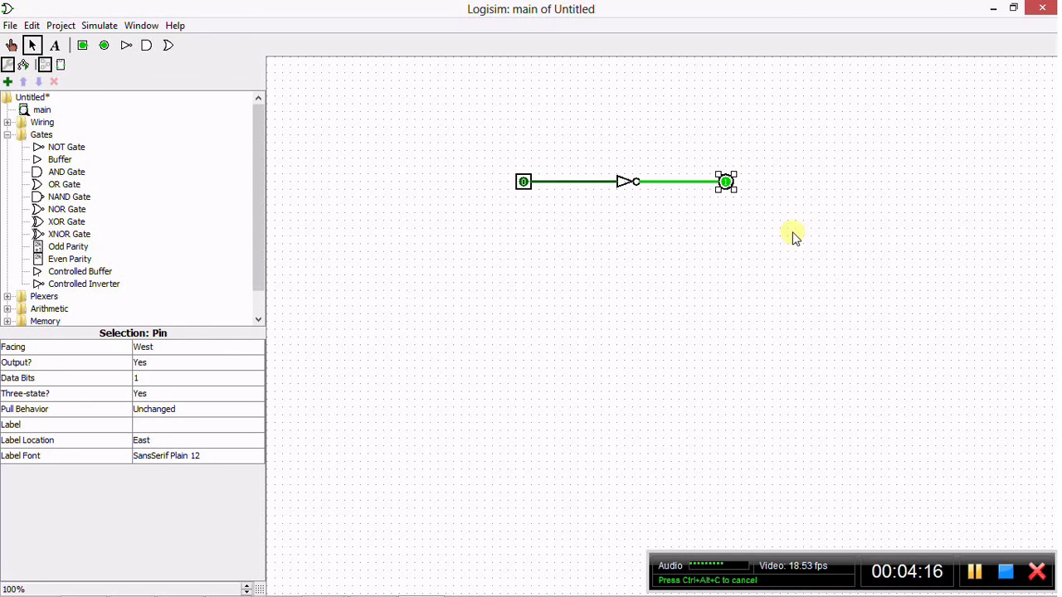
pyautogui.moveTo(764, 231); pyautogui.dragTo(437, 124)
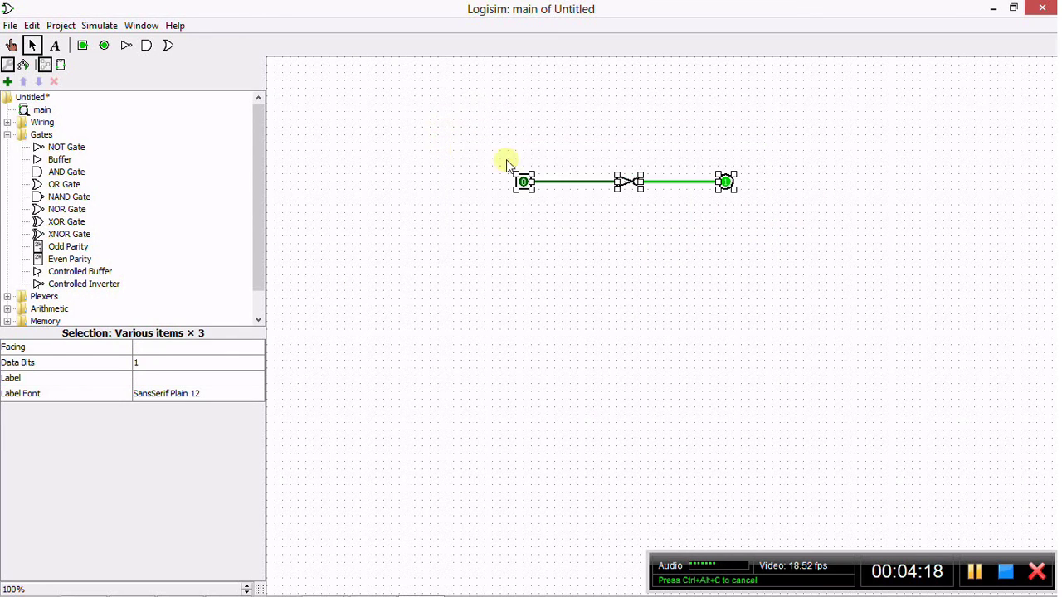
pyautogui.press('Delete')
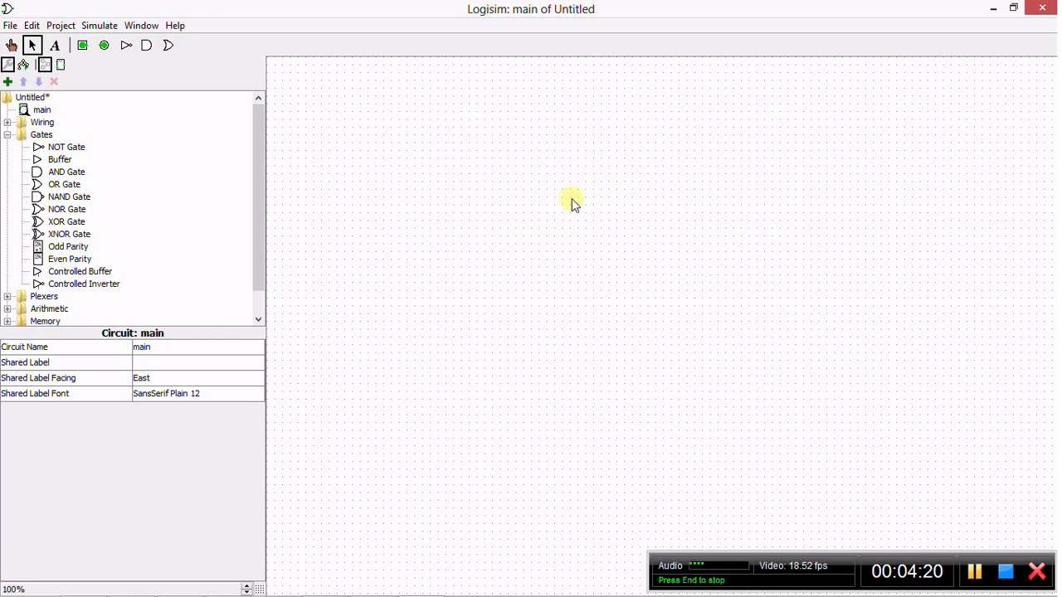
# Place a NAND gate on the canvas and set its Number Of Inputs to 2
pyautogui.click(75, 197)
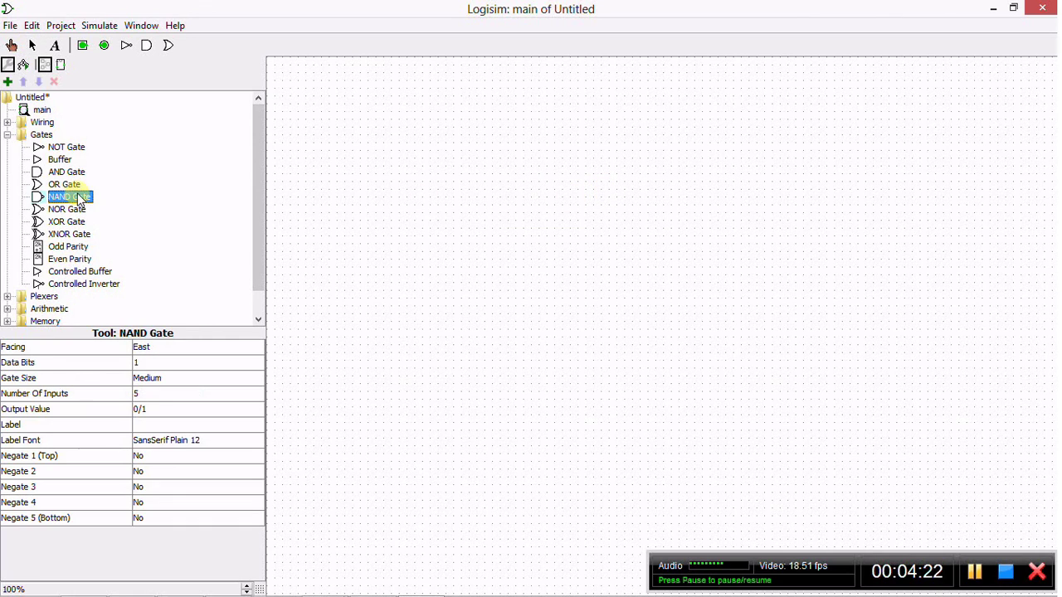
pyautogui.click(648, 196)
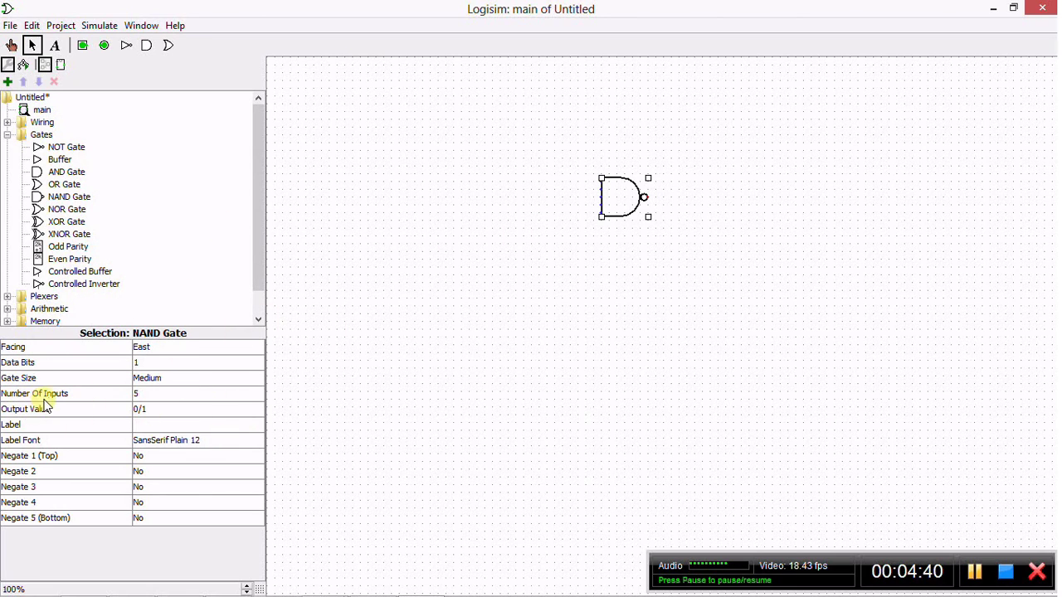
pyautogui.click(154, 393)
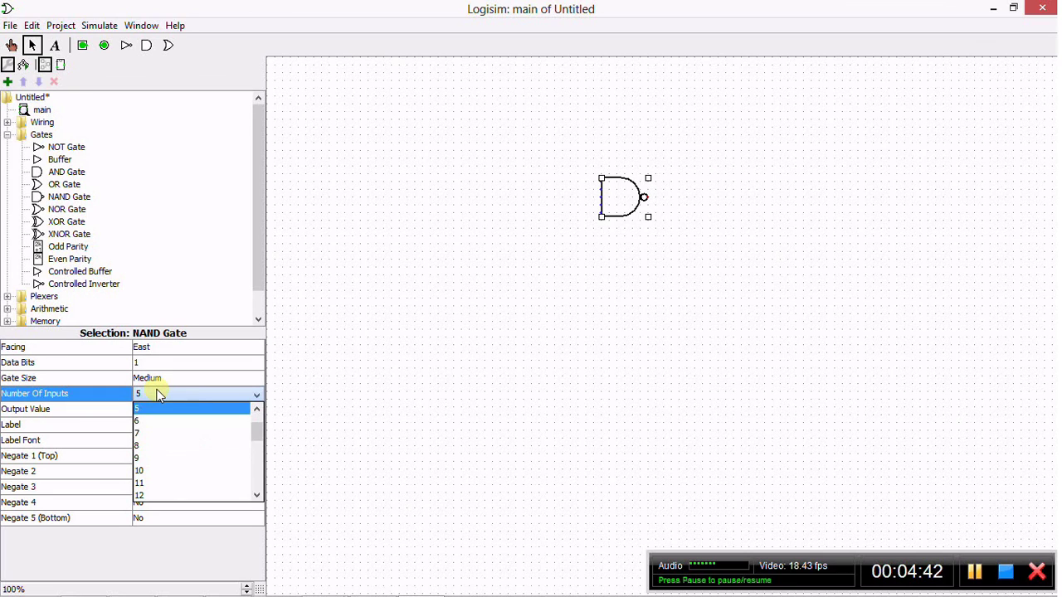
pyautogui.moveTo(256, 437); pyautogui.dragTo(258, 418)
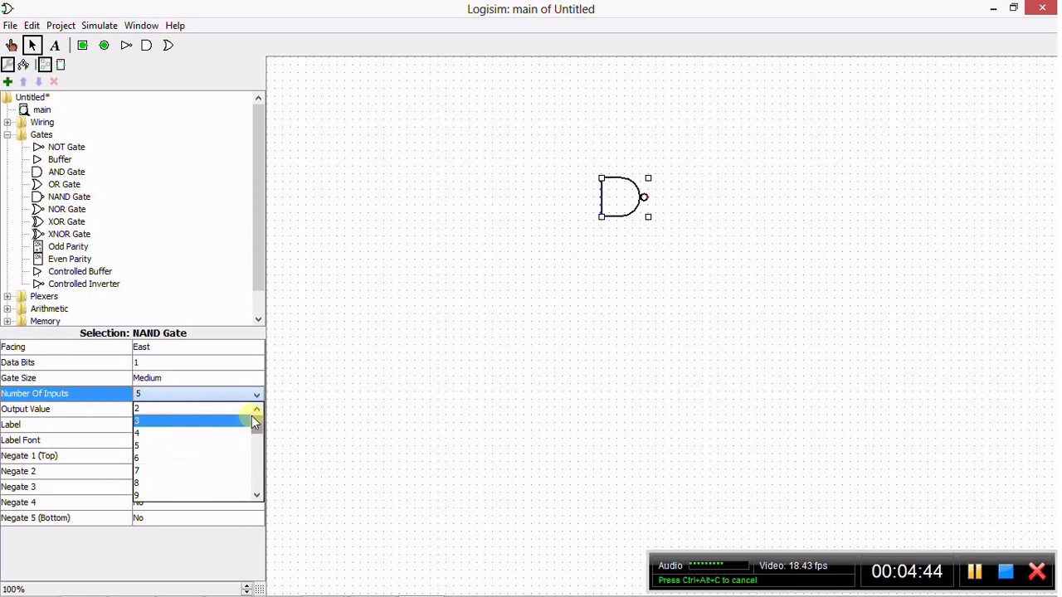
pyautogui.click(229, 409)
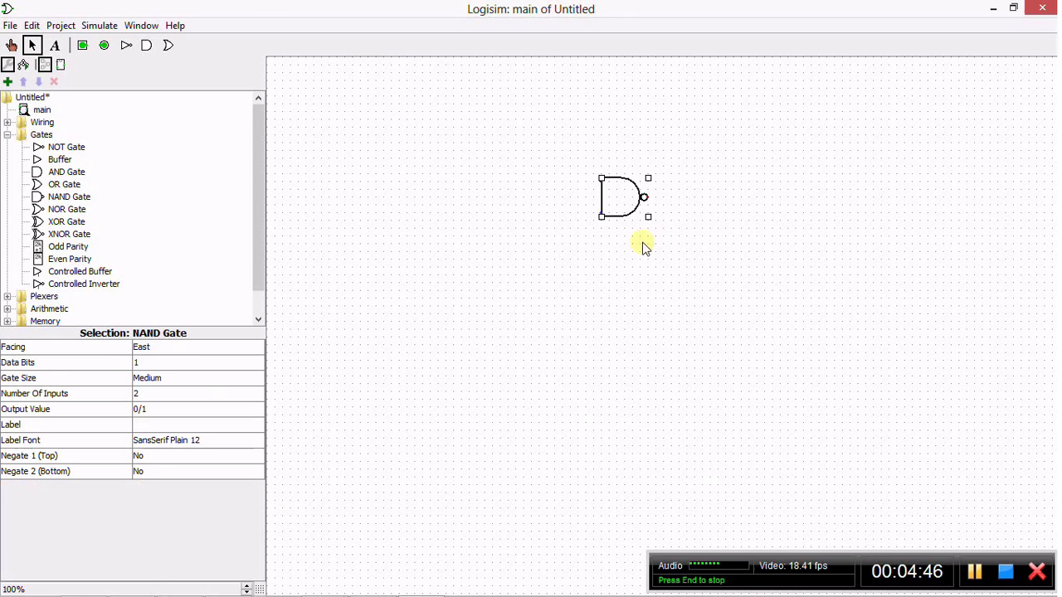
# Run wires left from both NAND inputs and right from its output, deleting the stray stub
pyautogui.click(600, 184)
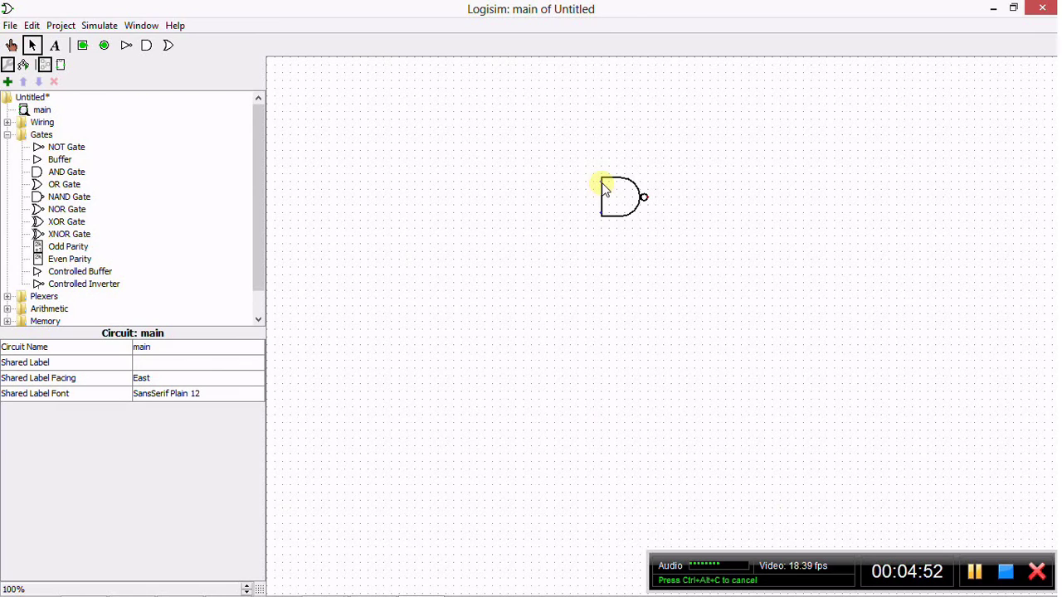
pyautogui.moveTo(604, 189); pyautogui.dragTo(518, 187)
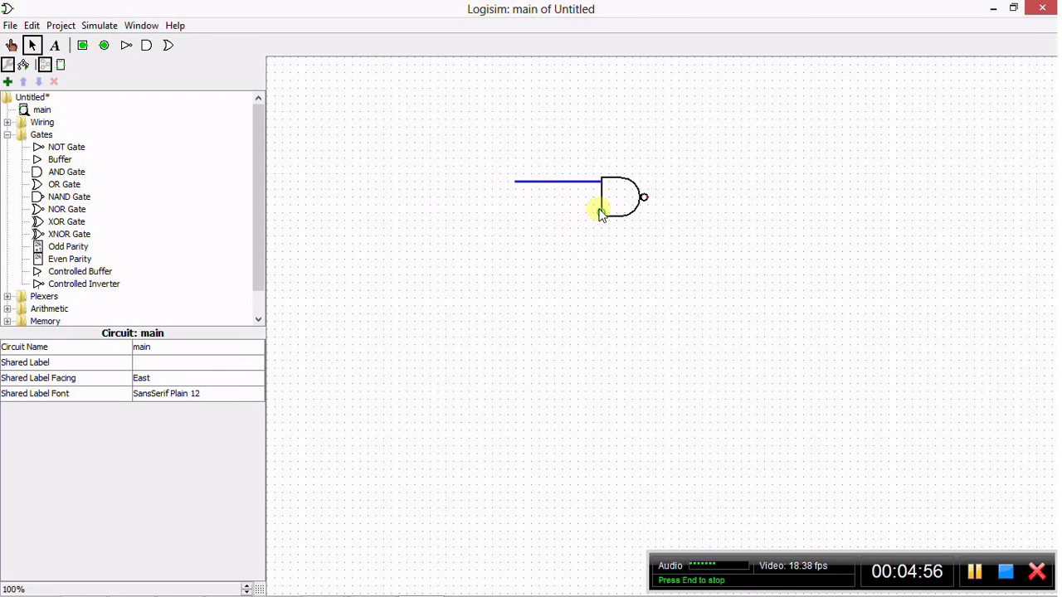
pyautogui.moveTo(599, 214); pyautogui.dragTo(508, 205)
pyautogui.moveTo(644, 199); pyautogui.dragTo(718, 198)
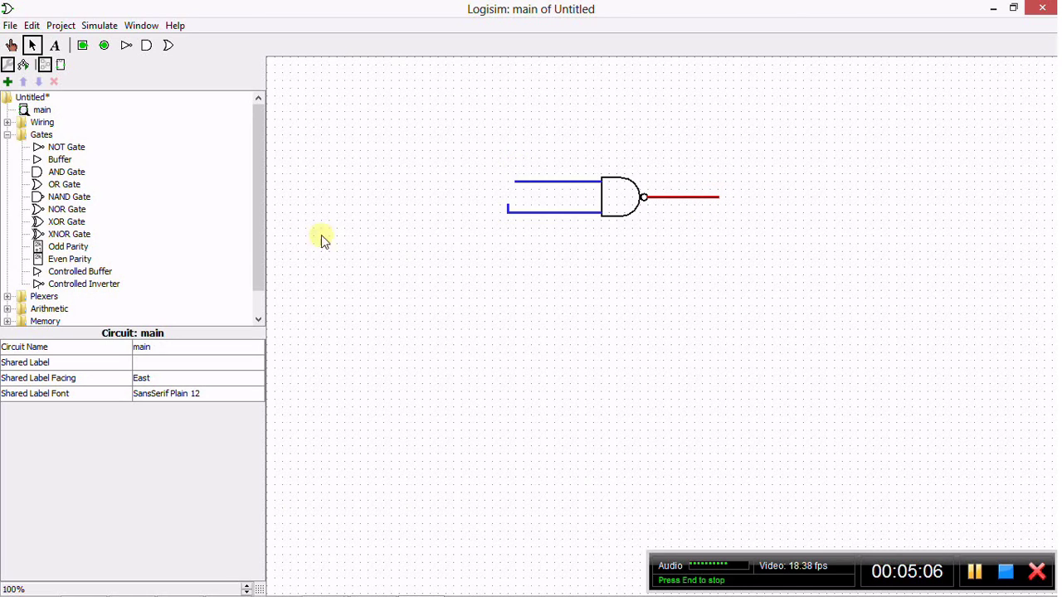
pyautogui.rightClick(506, 207)
pyautogui.click(519, 216)
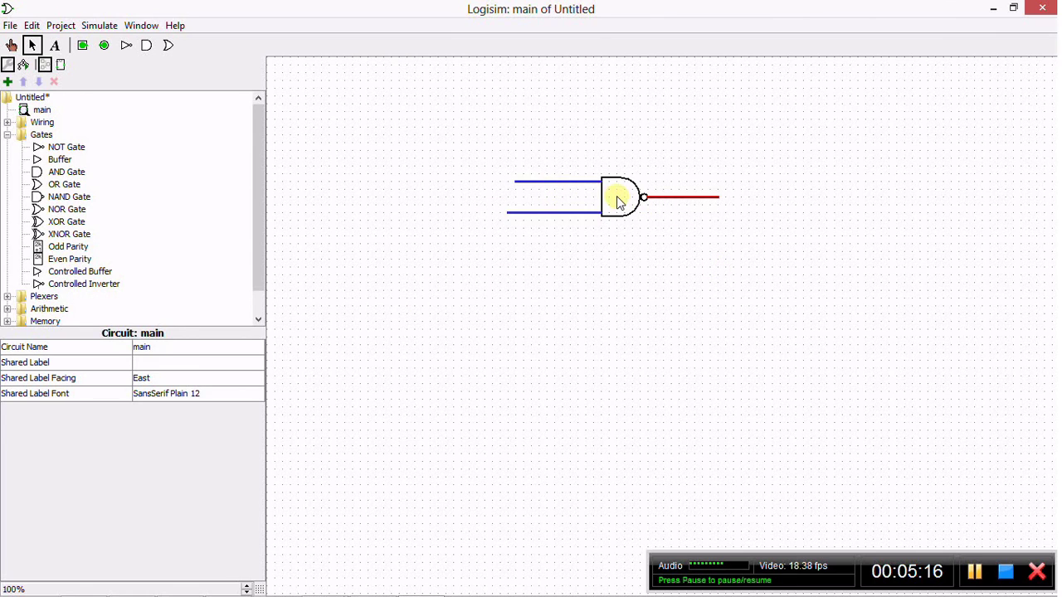
# Move the NAND gate together with all its wires slightly to the right
pyautogui.moveTo(616, 203)
pyautogui.mouseDown()
pyautogui.moveTo(626, 294)
pyautogui.moveTo(635, 165)
pyautogui.moveTo(635, 197)
pyautogui.mouseUp()
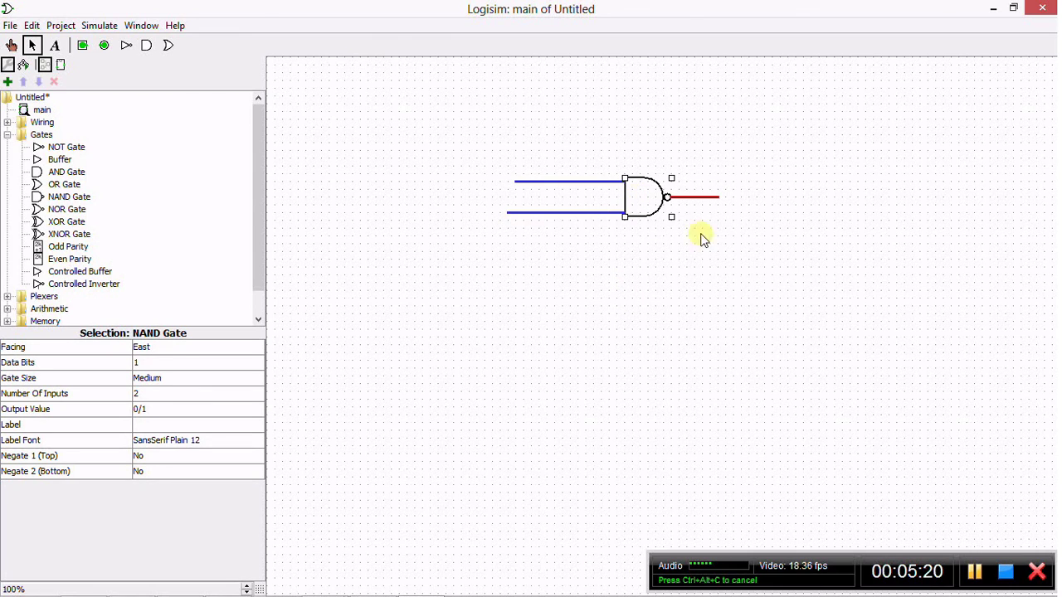
pyautogui.moveTo(771, 253); pyautogui.dragTo(455, 144)
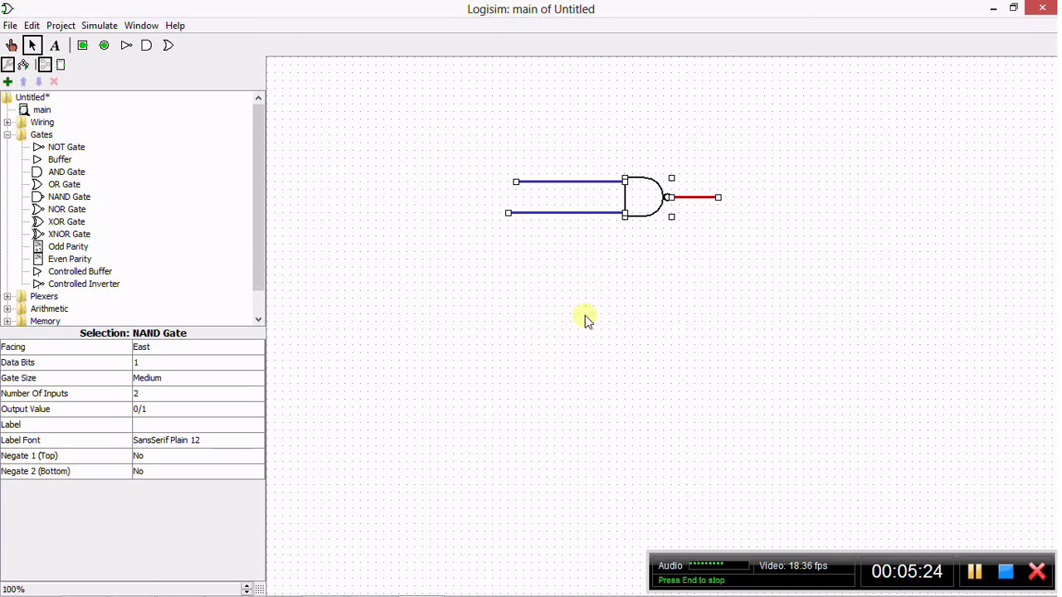
pyautogui.moveTo(649, 199)
pyautogui.mouseDown()
pyautogui.moveTo(686, 249)
pyautogui.moveTo(586, 152)
pyautogui.moveTo(676, 308)
pyautogui.moveTo(735, 232)
pyautogui.moveTo(669, 177)
pyautogui.mouseUp()
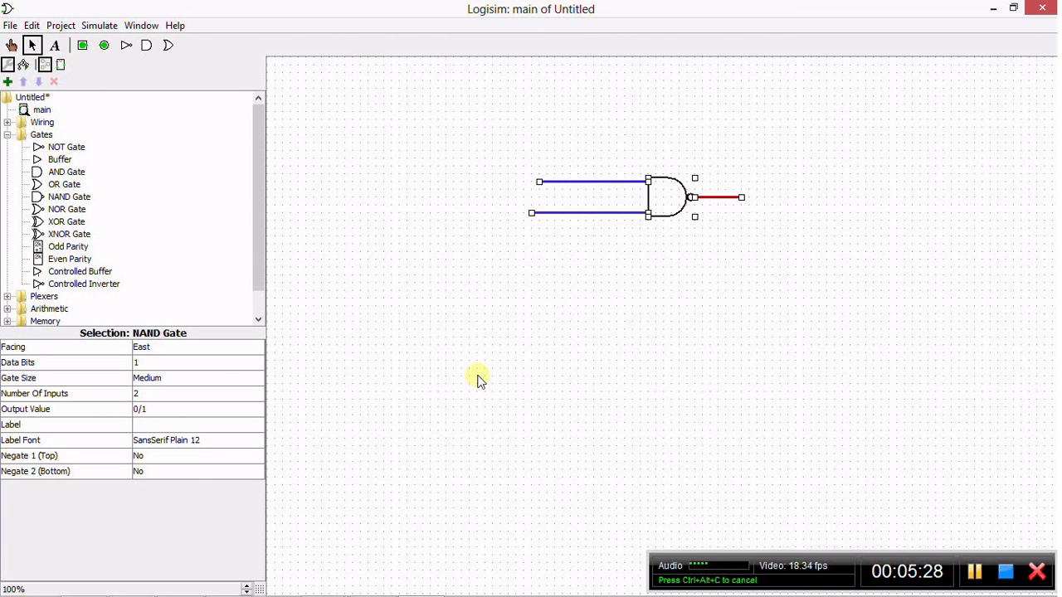
# Put input pins on the top and bottom wire ends and an output pin at the output wire
pyautogui.click(82, 46)
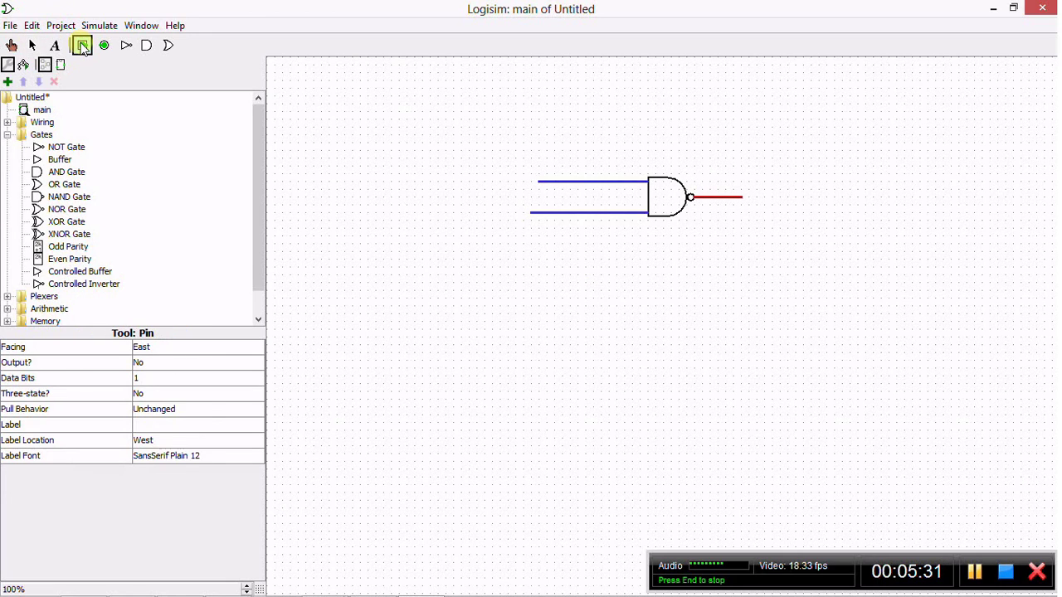
pyautogui.click(537, 179)
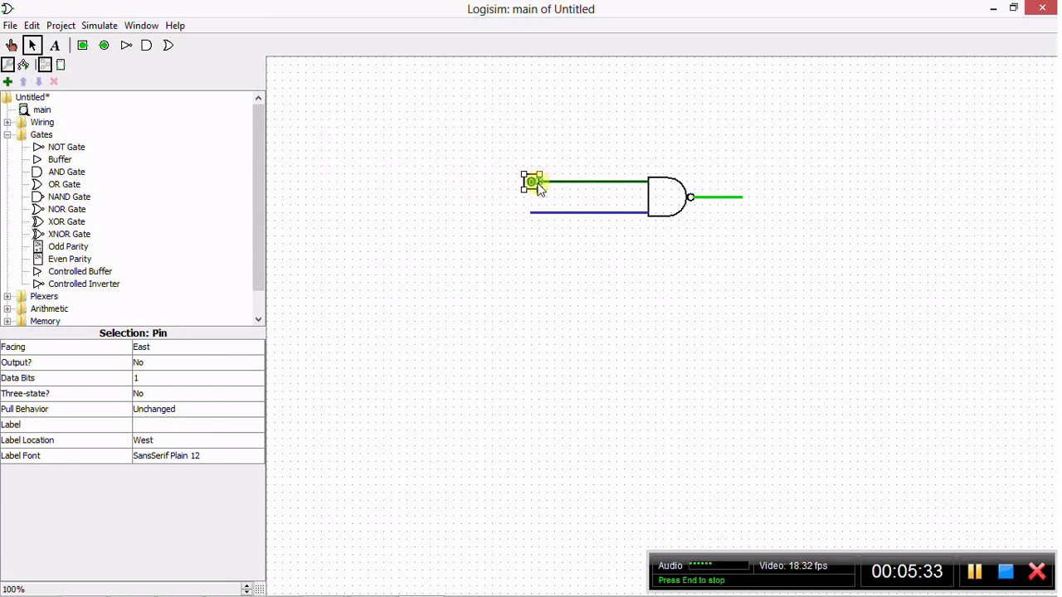
pyautogui.click(101, 46)
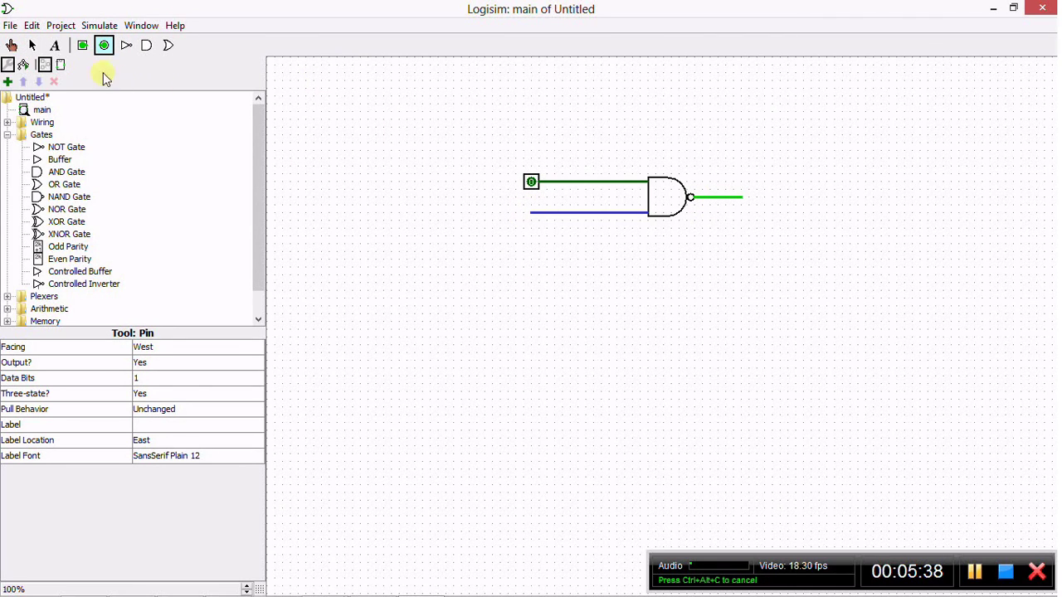
pyautogui.click(83, 46)
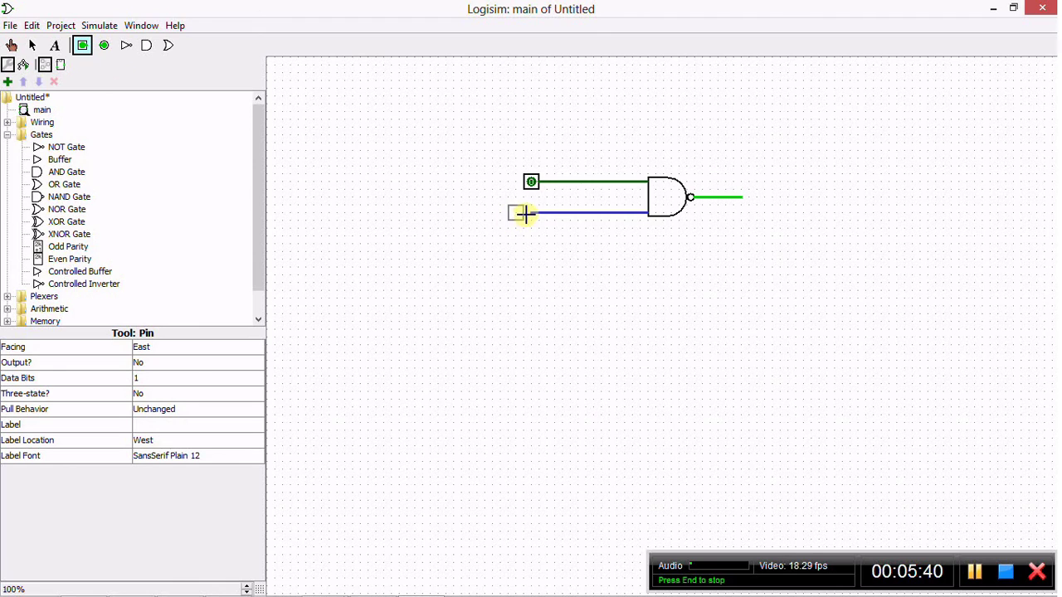
pyautogui.click(528, 214)
pyautogui.click(103, 46)
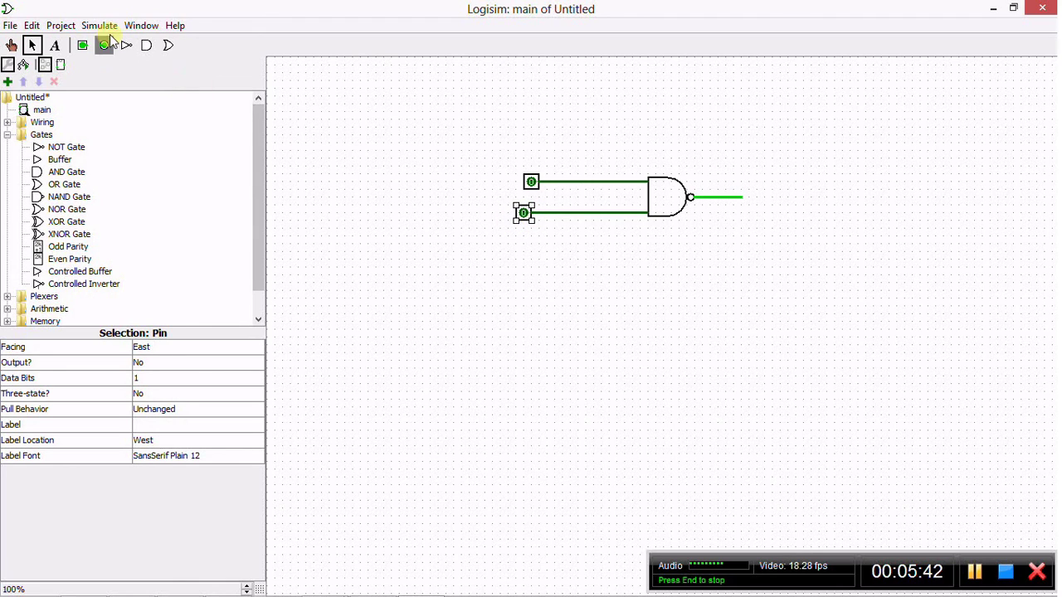
pyautogui.click(742, 197)
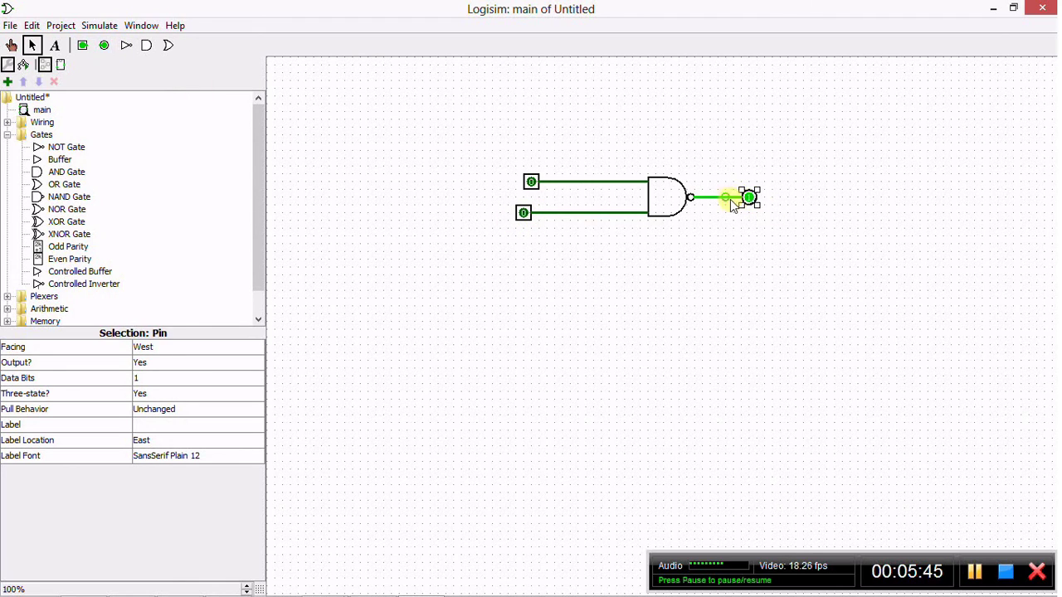
# Poke the inputs through 1/0, 1/1, 0/1, 0/0, ending at top 1, bottom 0
pyautogui.click(11, 45)
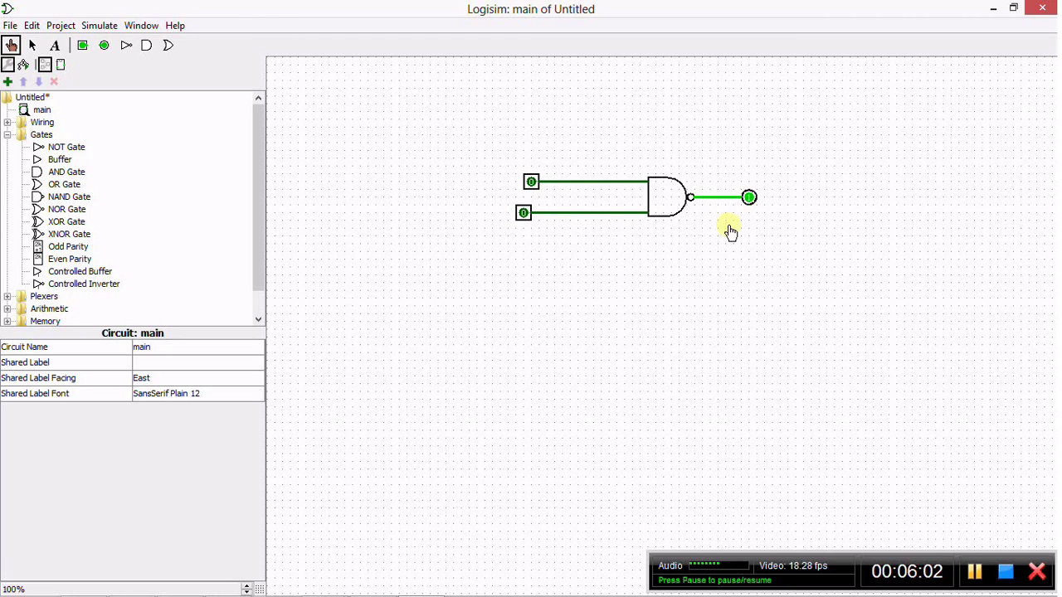
pyautogui.click(531, 182)
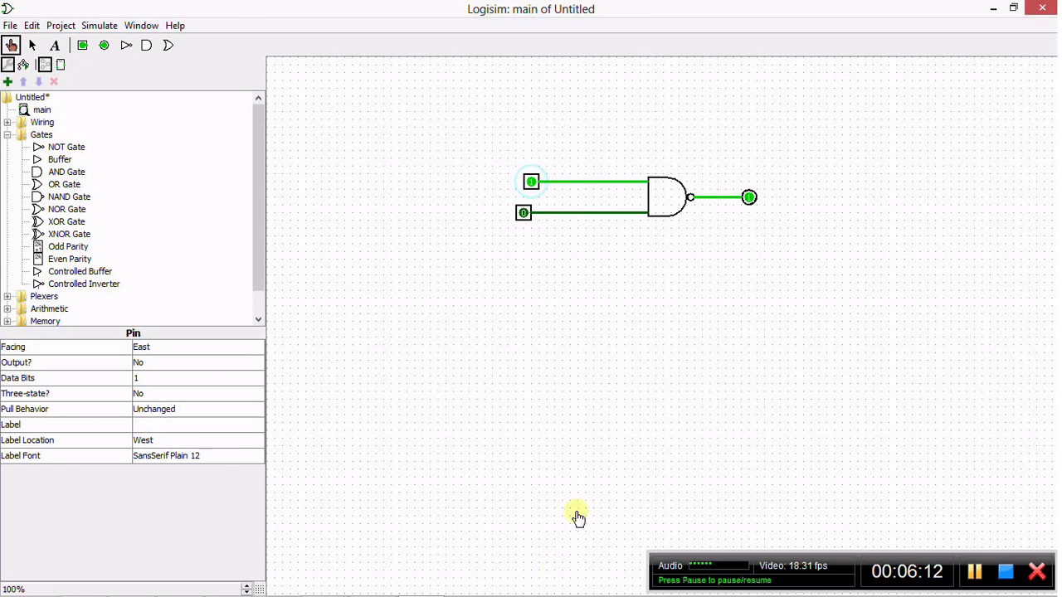
pyautogui.click(522, 215)
pyautogui.click(523, 214)
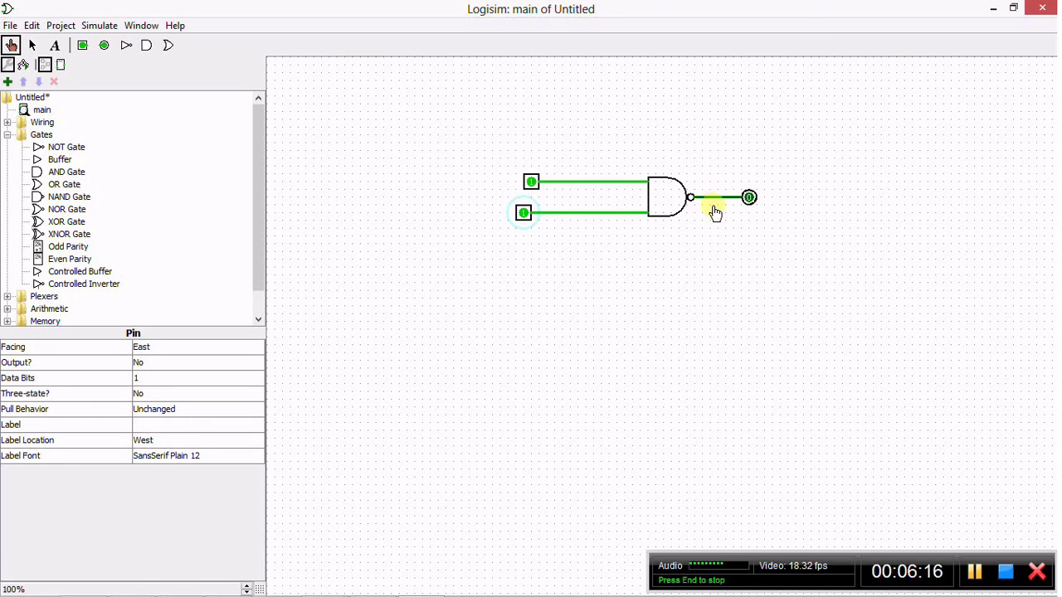
pyautogui.click(532, 186)
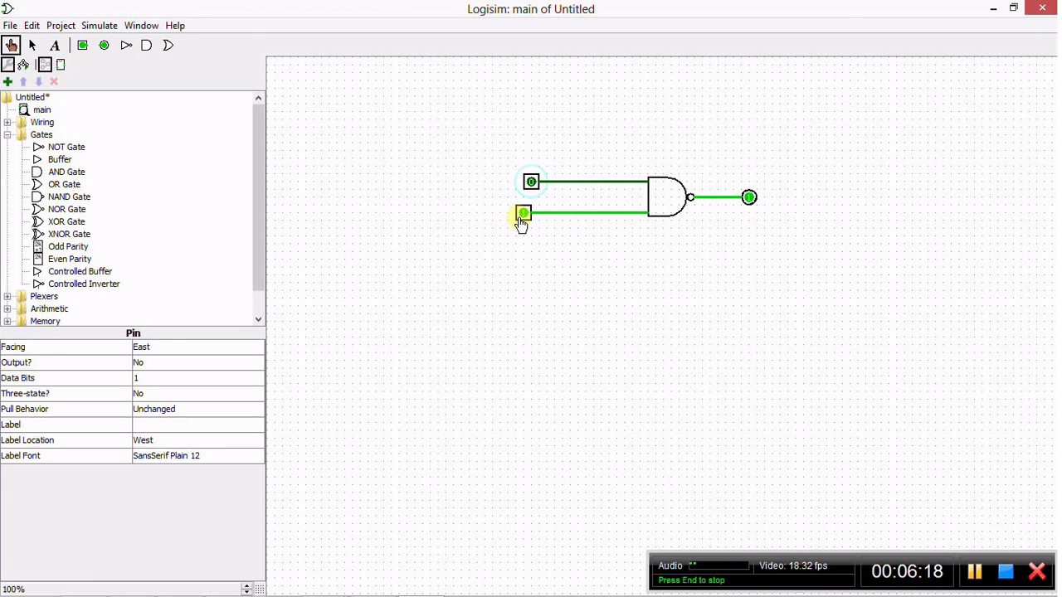
pyautogui.click(522, 217)
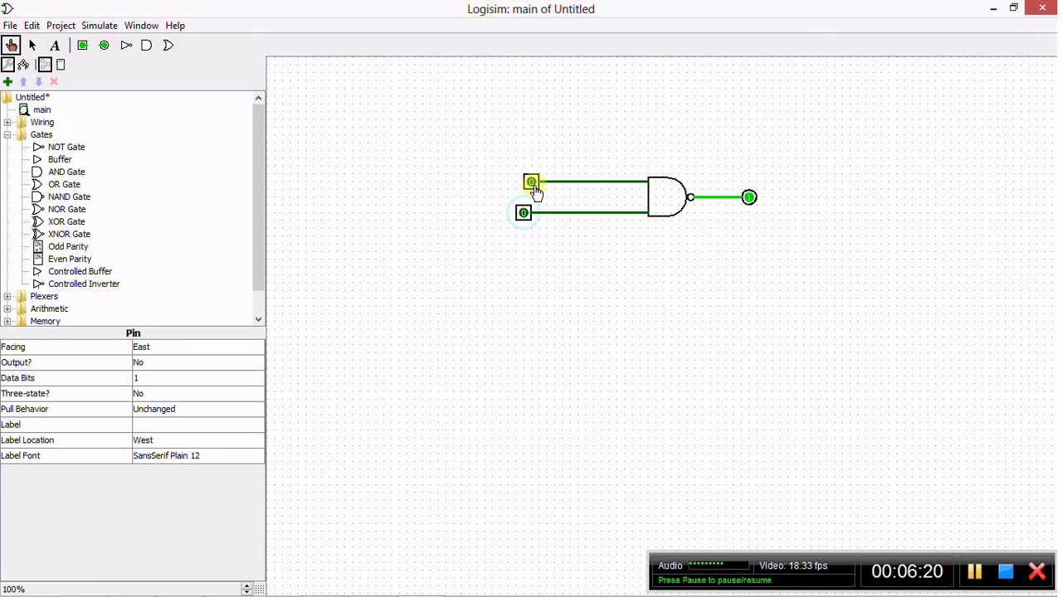
pyautogui.click(534, 187)
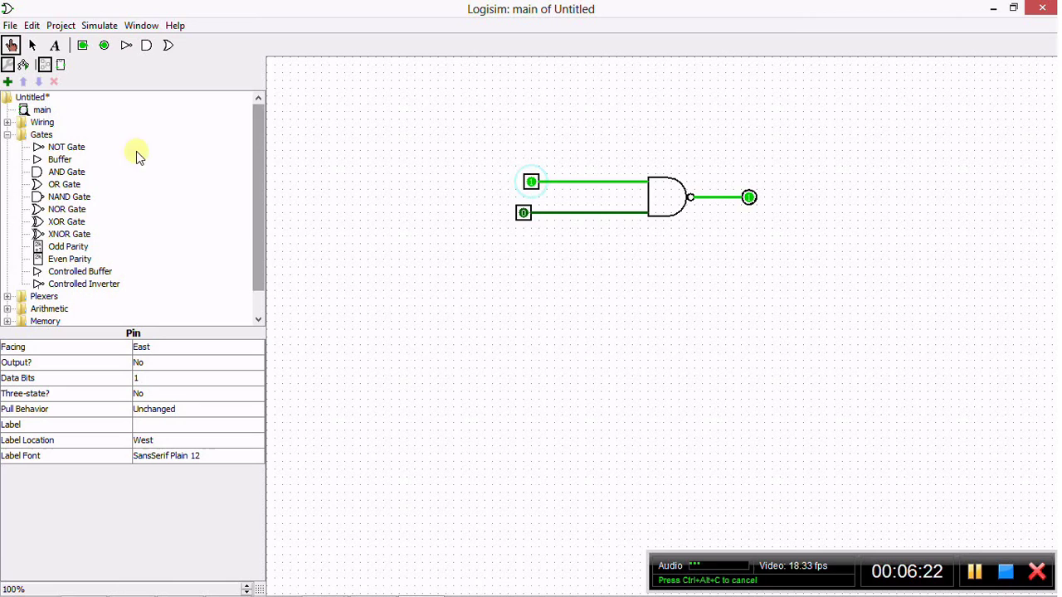
pyautogui.click(59, 26)
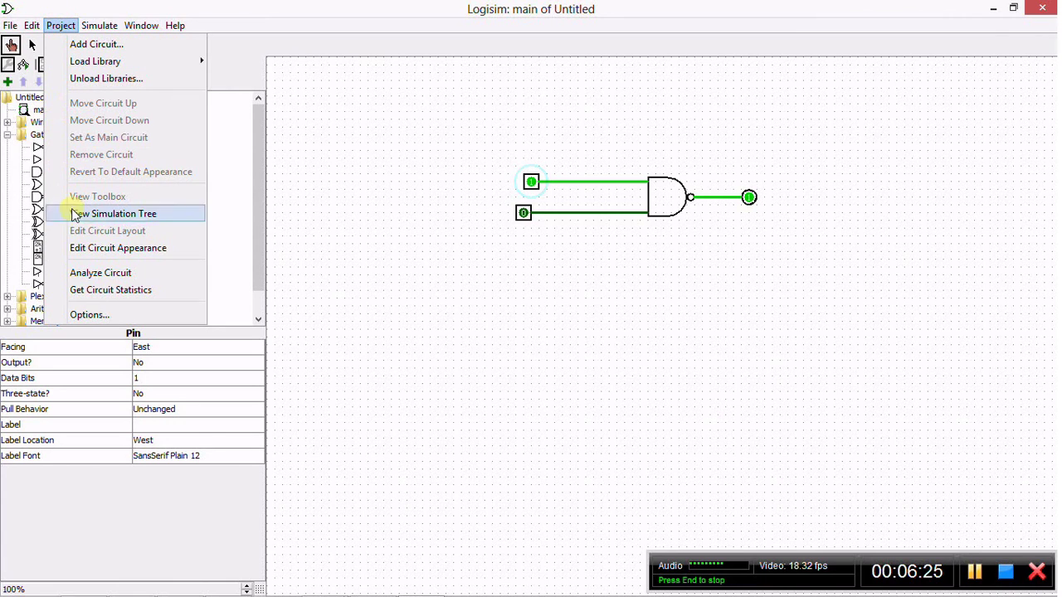
pyautogui.click(100, 273)
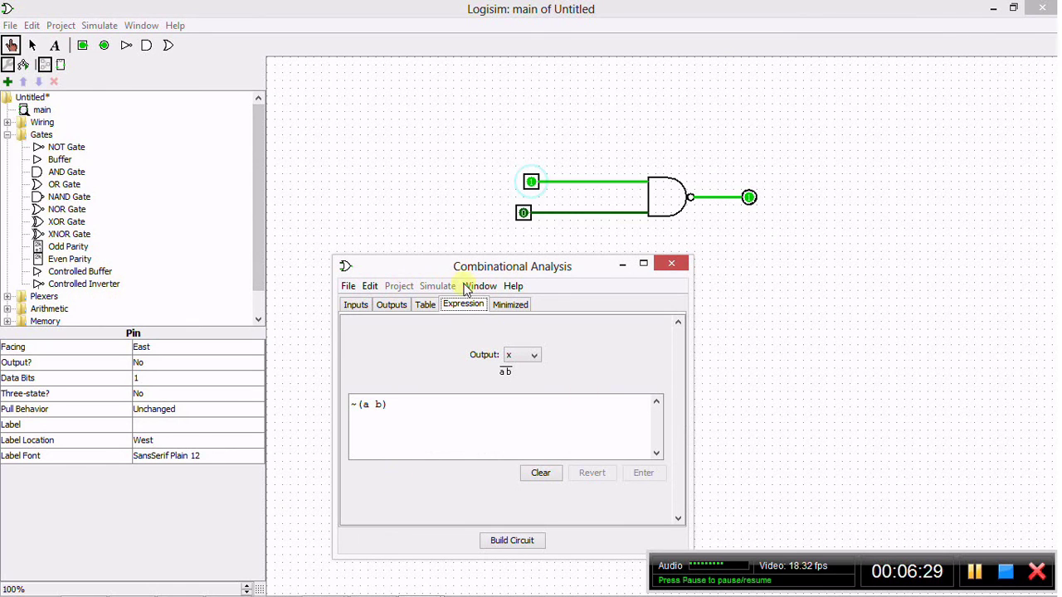
pyautogui.click(357, 305)
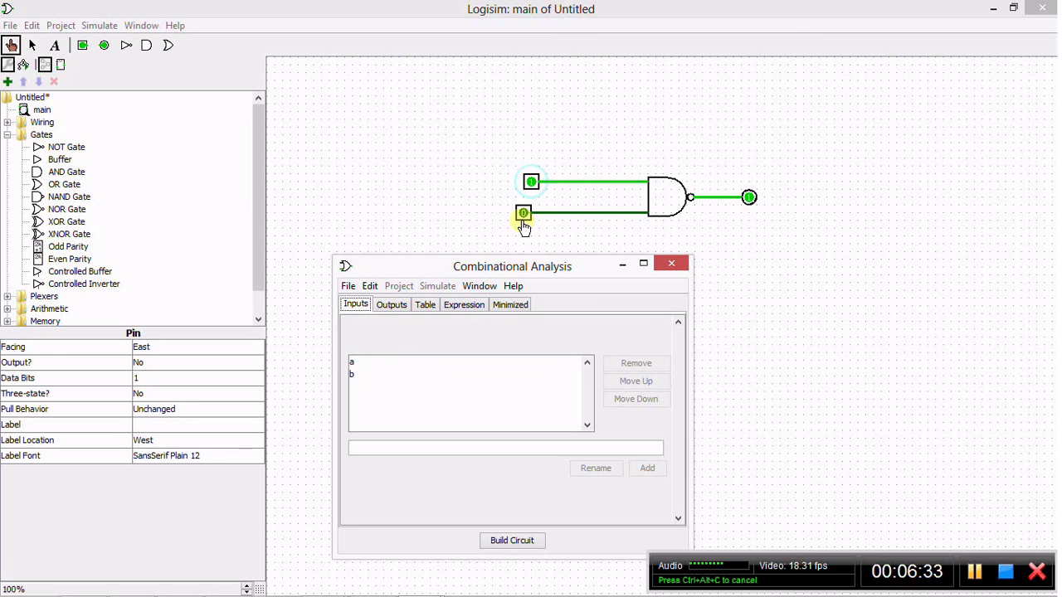
pyautogui.click(392, 307)
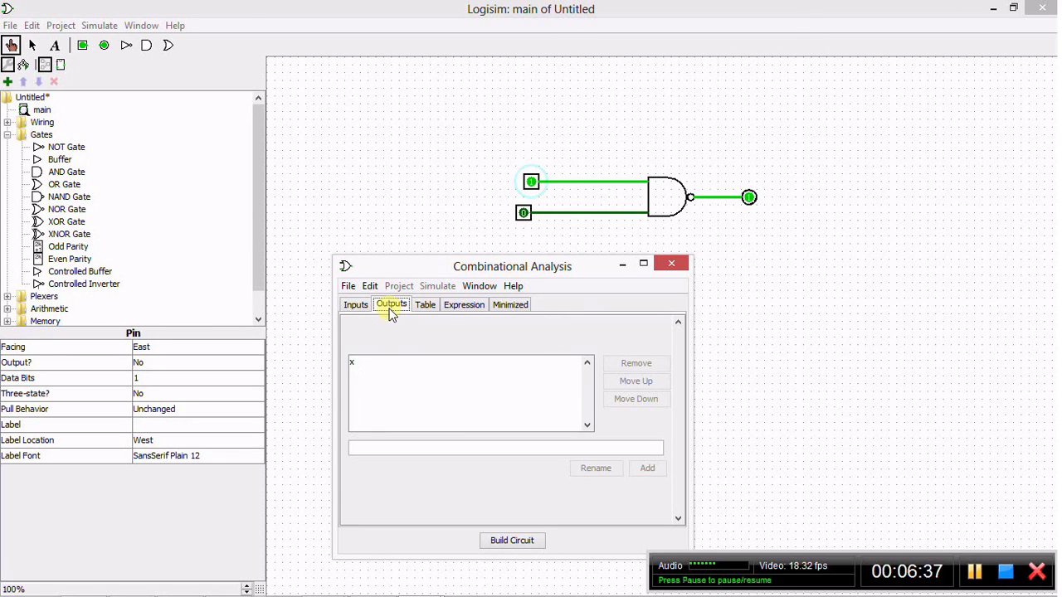
pyautogui.click(427, 304)
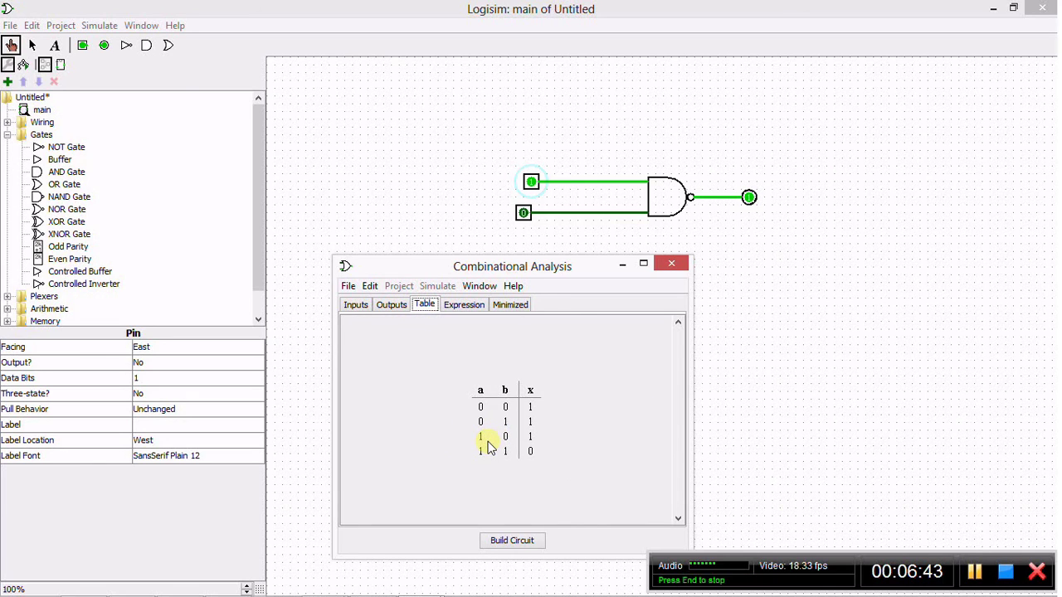
pyautogui.click(465, 307)
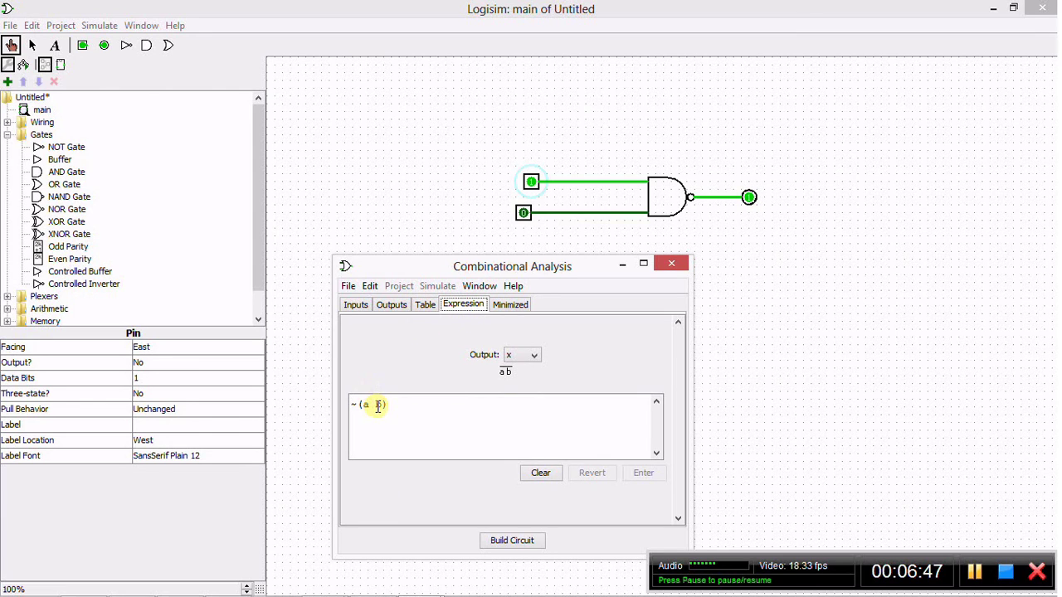
pyautogui.click(520, 305)
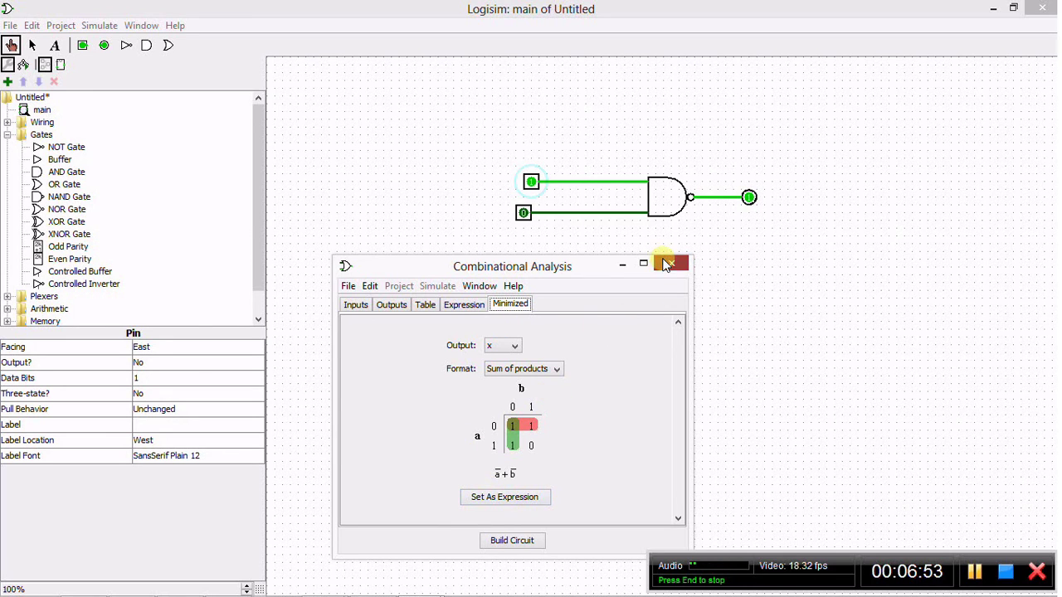
pyautogui.click(668, 264)
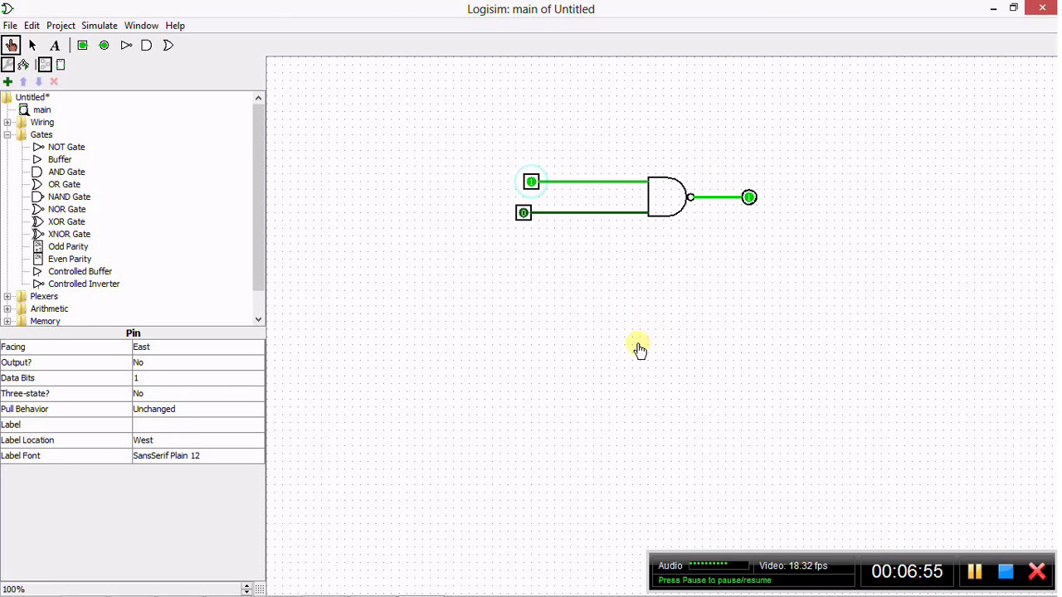